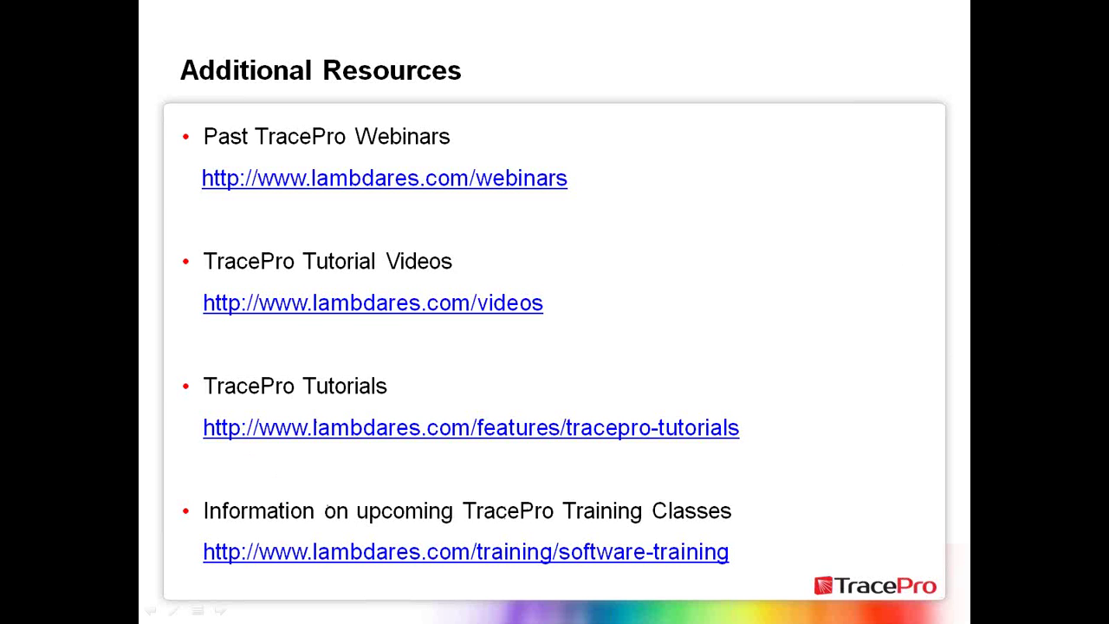
Advance the slide show toward the Upcoming TracePro Training slide.
{"action": "left_click", "coordinate": [893, 390]}
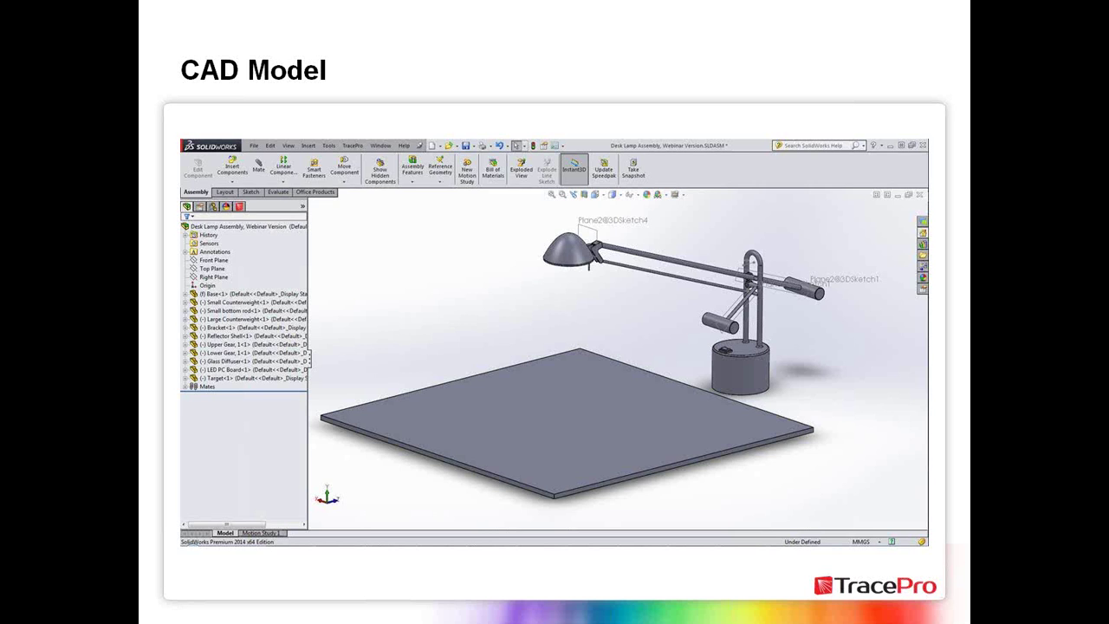
Advance the presentation to the Model Properties slide.
{"action": "key", "text": "Right"}
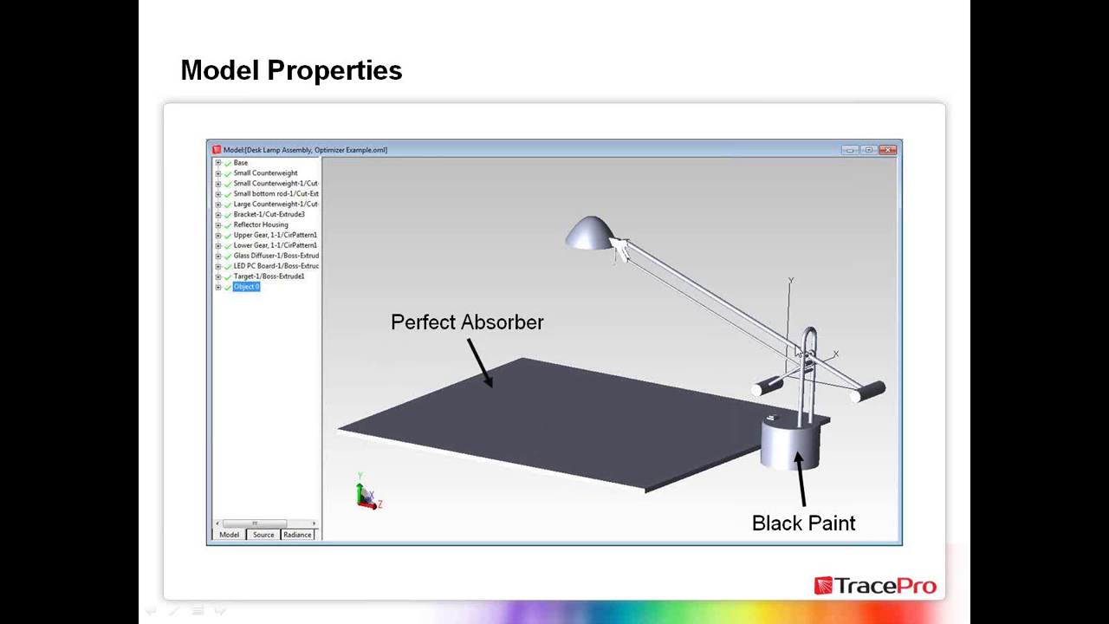
Reveal the borosilicate window and mirror reflector builds, then switch to the SolidWorks desk lamp assembly.
{"action": "left_click", "coordinate": [811, 384]}
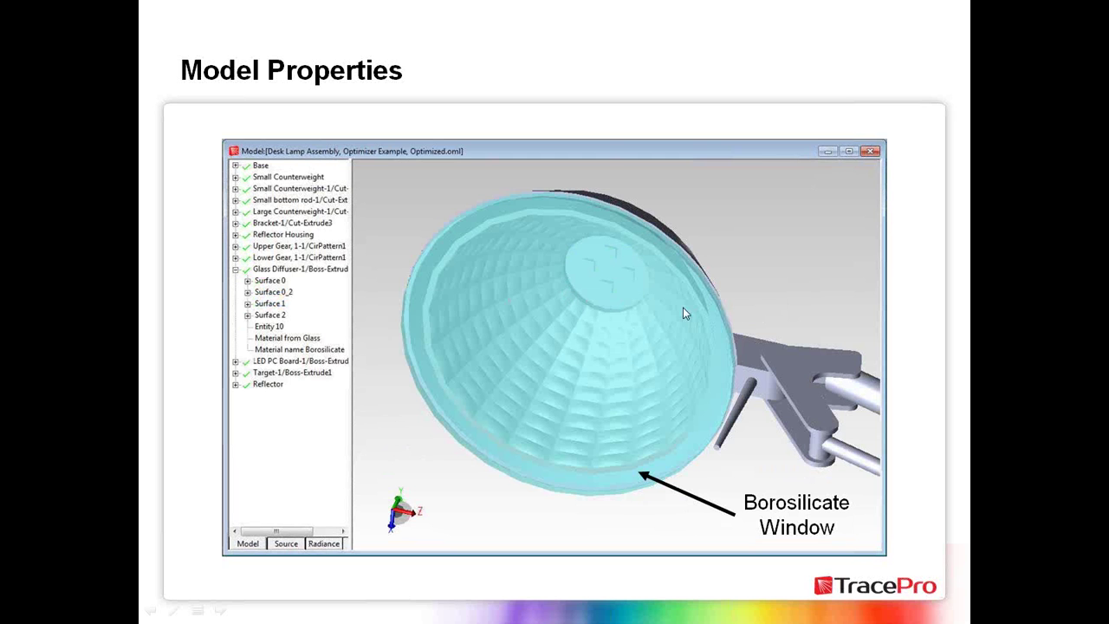
{"action": "left_click", "coordinate": [728, 313]}
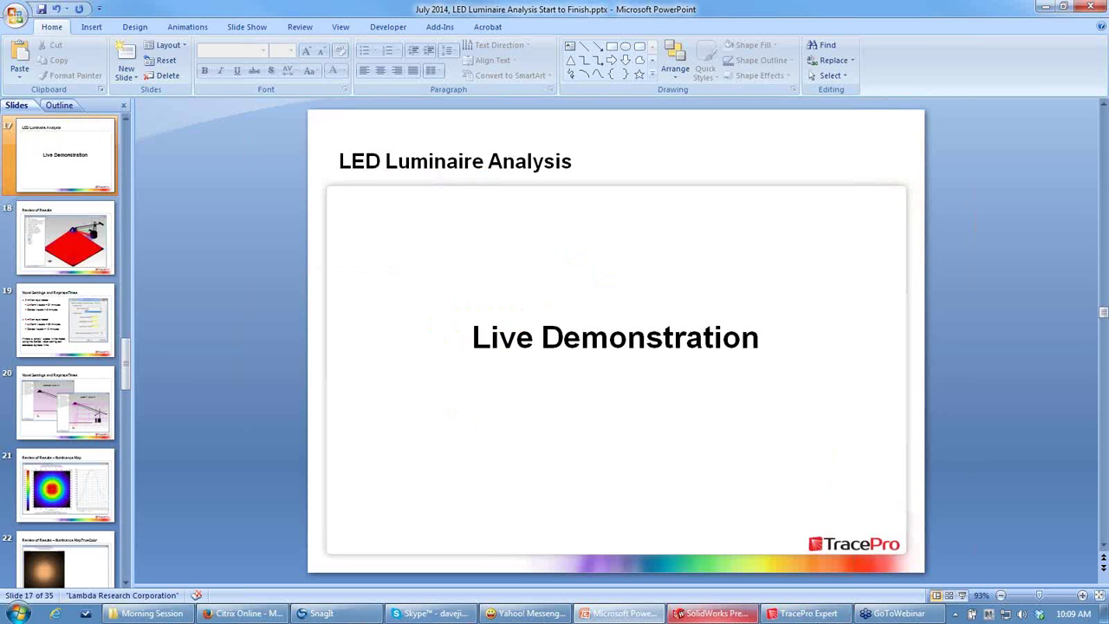
{"action": "left_click", "coordinate": [734, 617]}
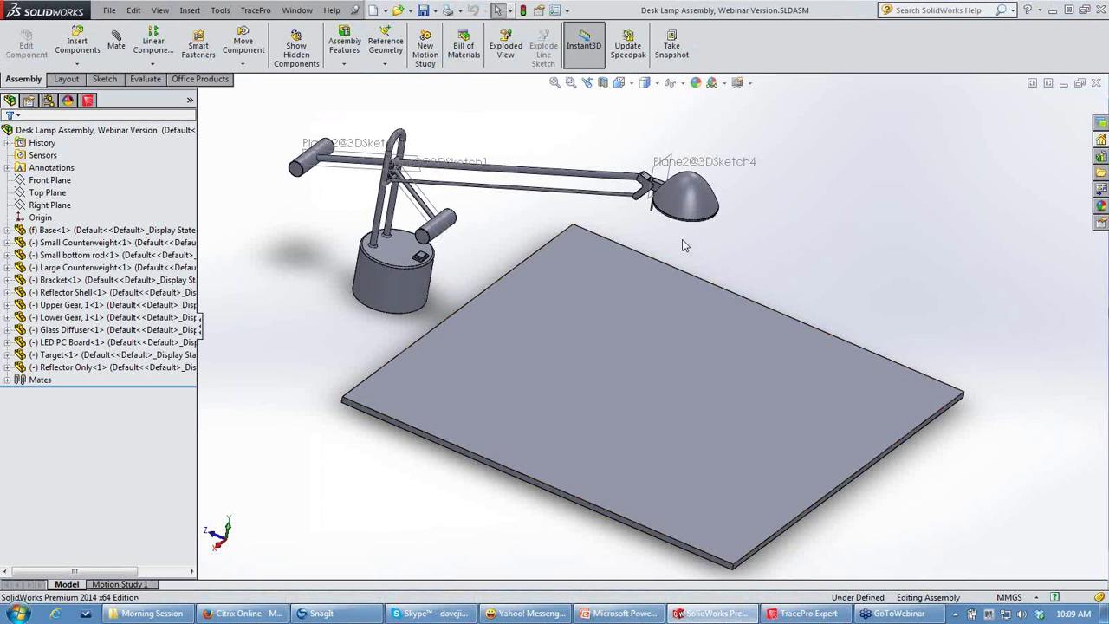
{"action": "left_click", "coordinate": [714, 397]}
{"action": "middle_click_drag", "start_coordinate": [714, 397], "coordinate": [638, 448]}
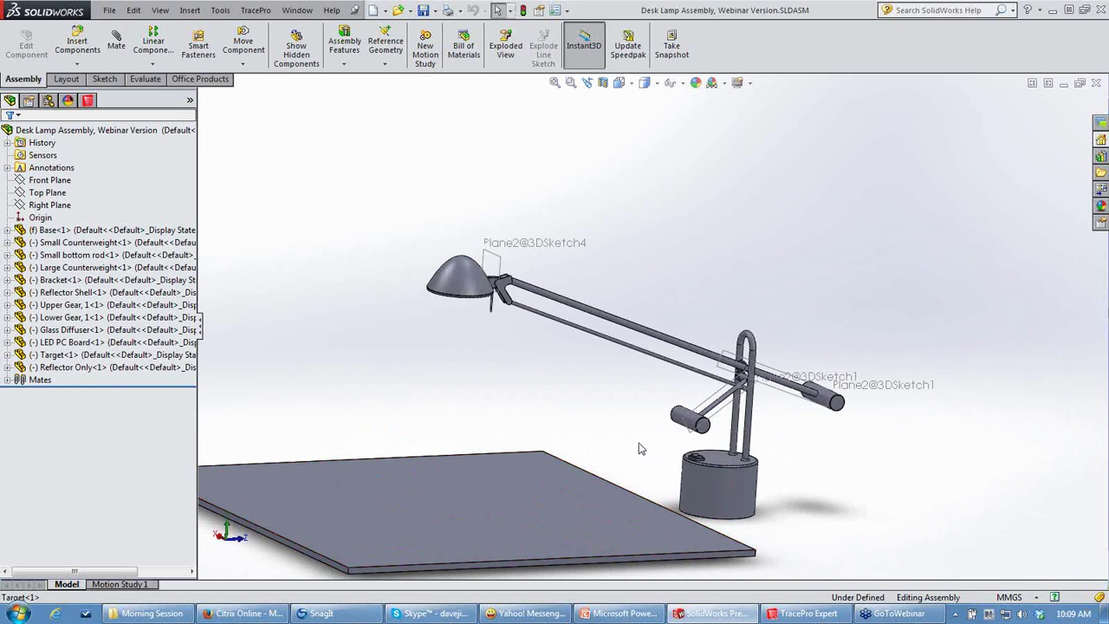
{"action": "scroll", "coordinate": [639, 448], "scroll_direction": "up", "scroll_amount": 2}
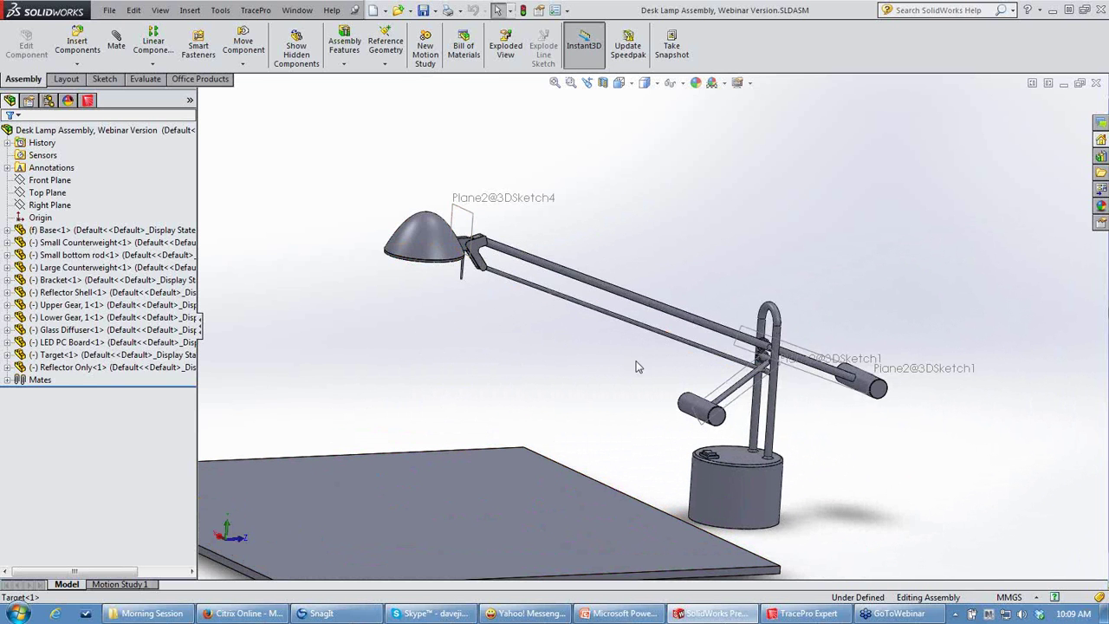
{"action": "middle_click_drag", "start_coordinate": [636, 429], "coordinate": [584, 463]}
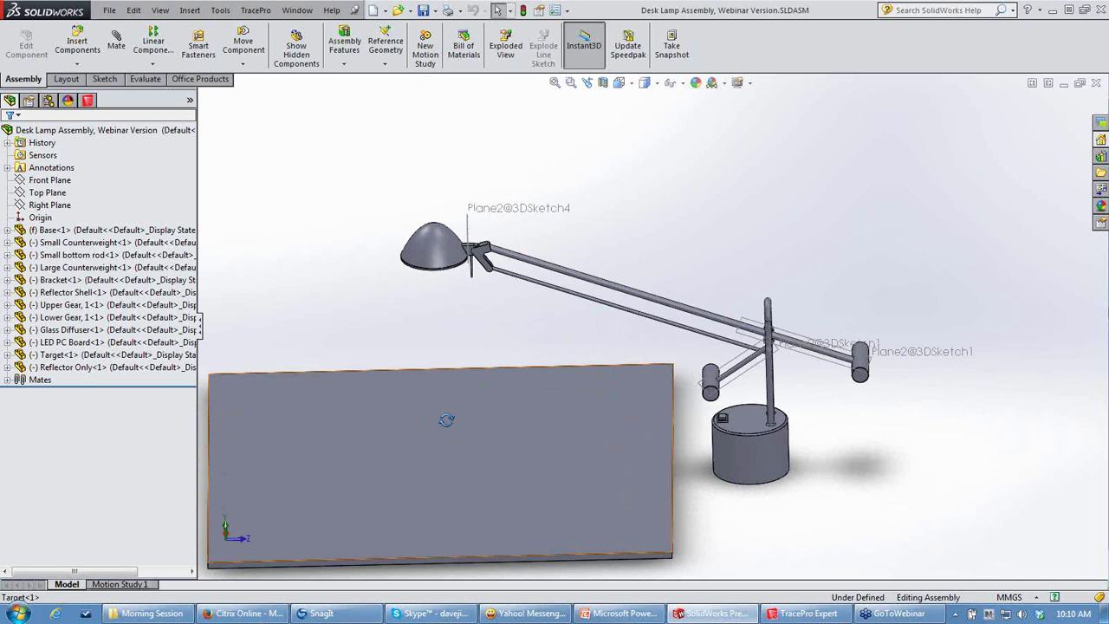
{"action": "middle_click_drag", "start_coordinate": [447, 421], "coordinate": [508, 389]}
{"action": "mouse_move", "coordinate": [647, 432]}
{"action": "middle_mouse_down"}
{"action": "mouse_move", "coordinate": [639, 399]}
{"action": "mouse_move", "coordinate": [649, 366]}
{"action": "middle_mouse_up"}
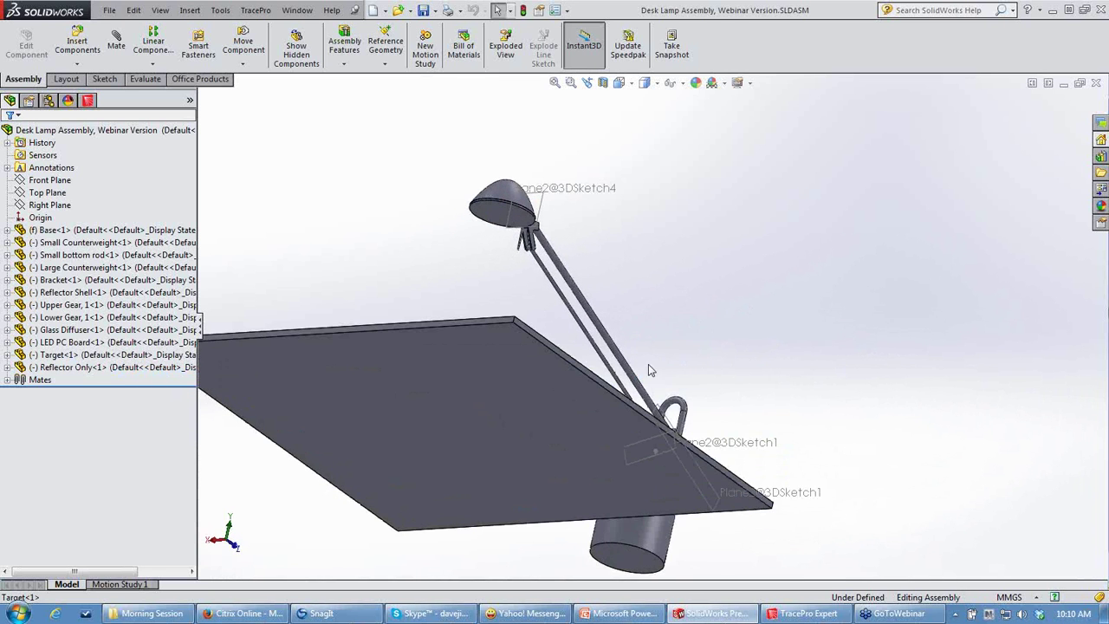
Hide Target<1> and make Glass Diffuser<1> transparent, zooming in on the lamp head's reflector.
{"action": "right_click", "coordinate": [65, 357]}
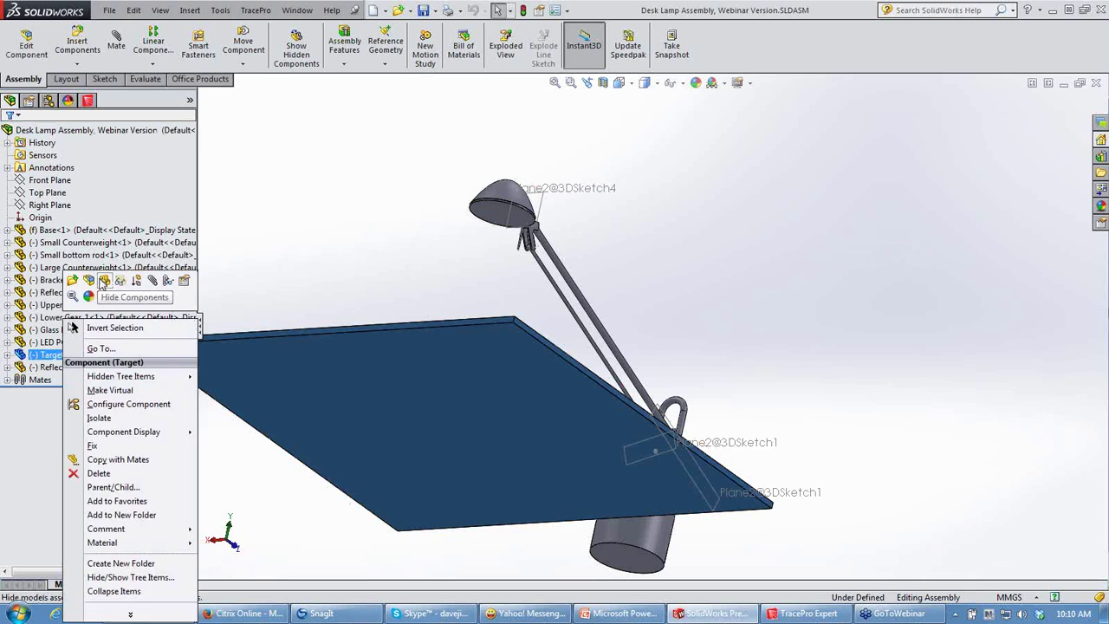
{"action": "key", "text": "Escape"}
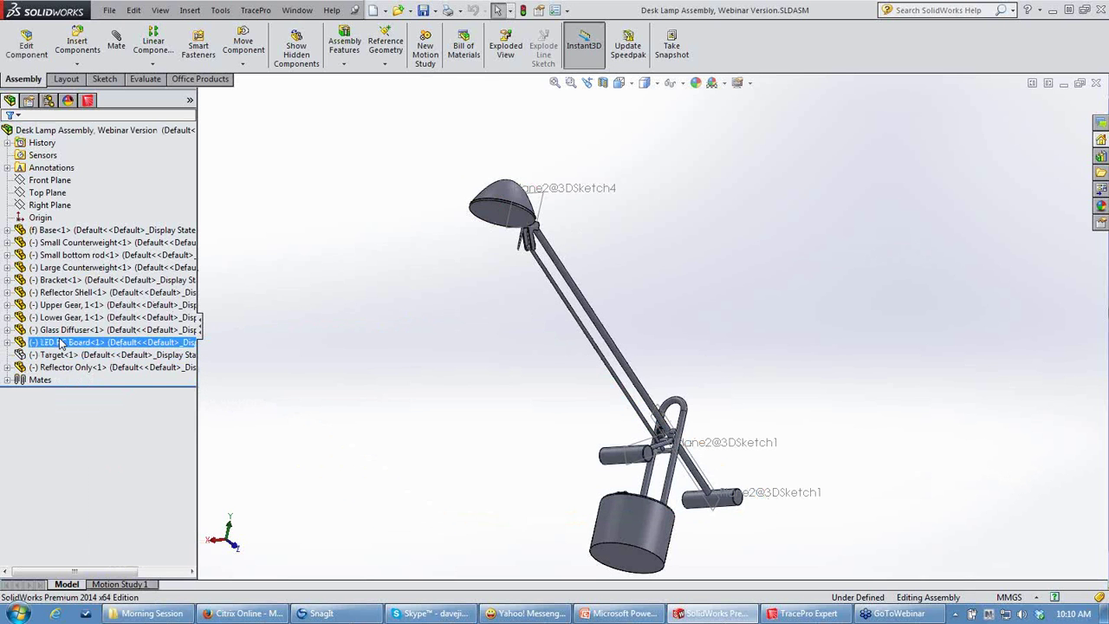
{"action": "right_click", "coordinate": [59, 333]}
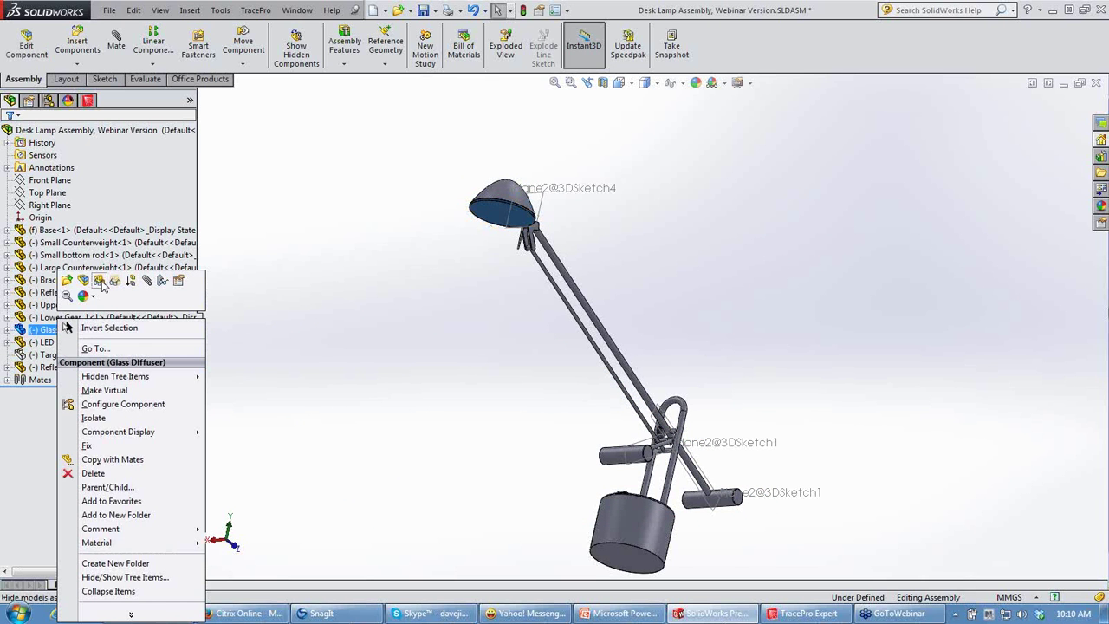
{"action": "key", "text": "Escape"}
{"action": "scroll", "coordinate": [446, 226], "scroll_direction": "up", "scroll_amount": 2}
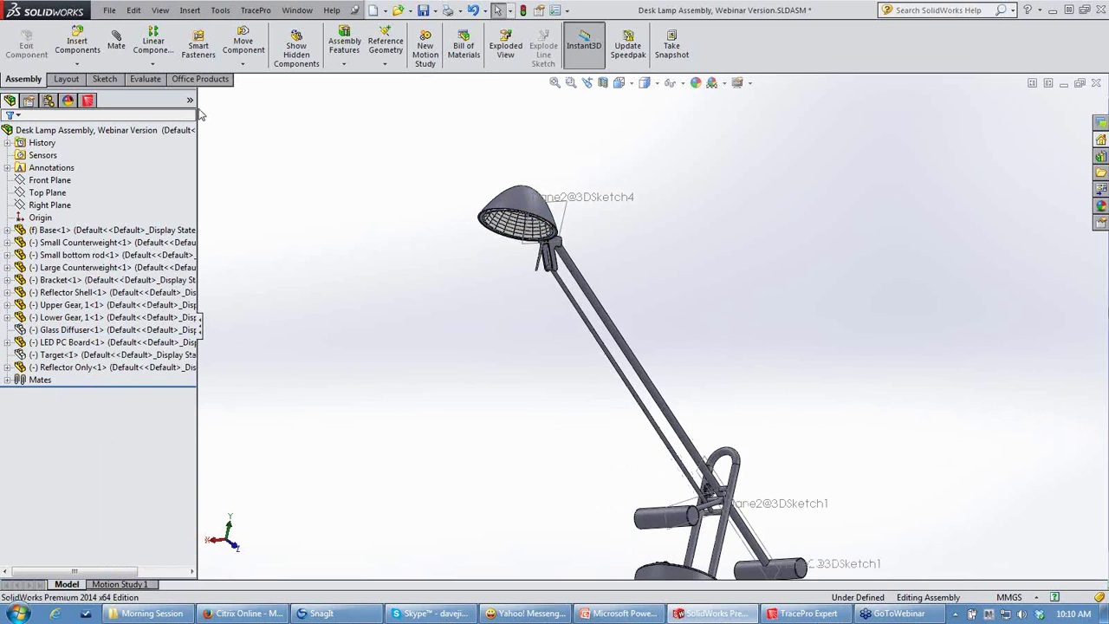
{"action": "scroll", "coordinate": [539, 218], "scroll_direction": "up", "scroll_amount": 10}
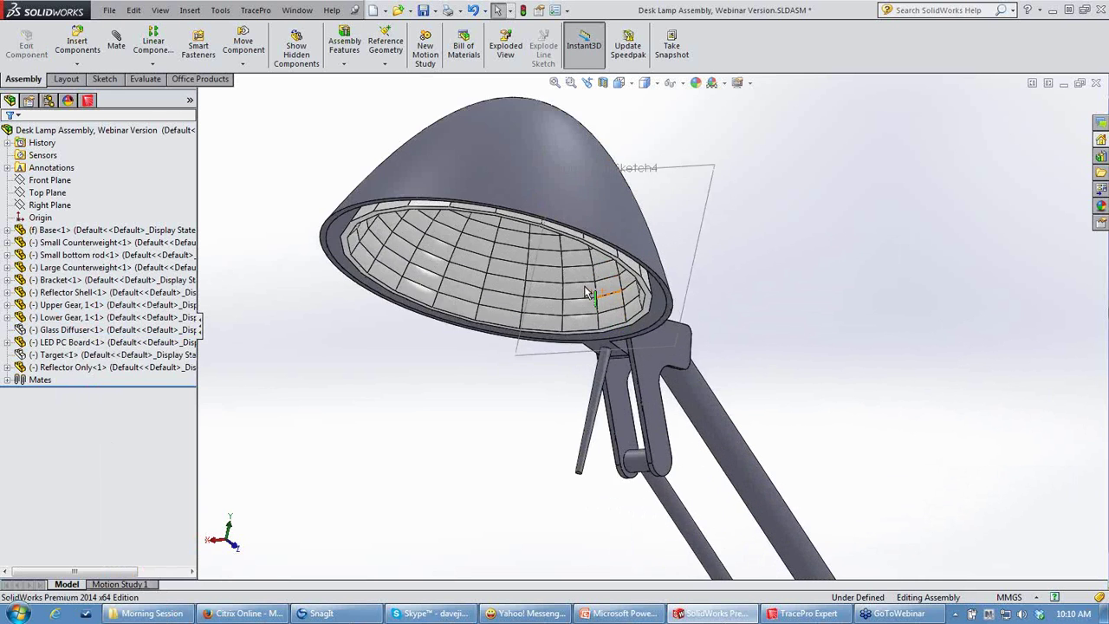
{"action": "scroll", "coordinate": [493, 308], "scroll_direction": "down", "scroll_amount": 5}
{"action": "left_click", "coordinate": [489, 308]}
{"action": "middle_click_drag", "start_coordinate": [489, 308], "coordinate": [488, 251]}
{"action": "scroll", "coordinate": [488, 250], "scroll_direction": "up", "scroll_amount": 2}
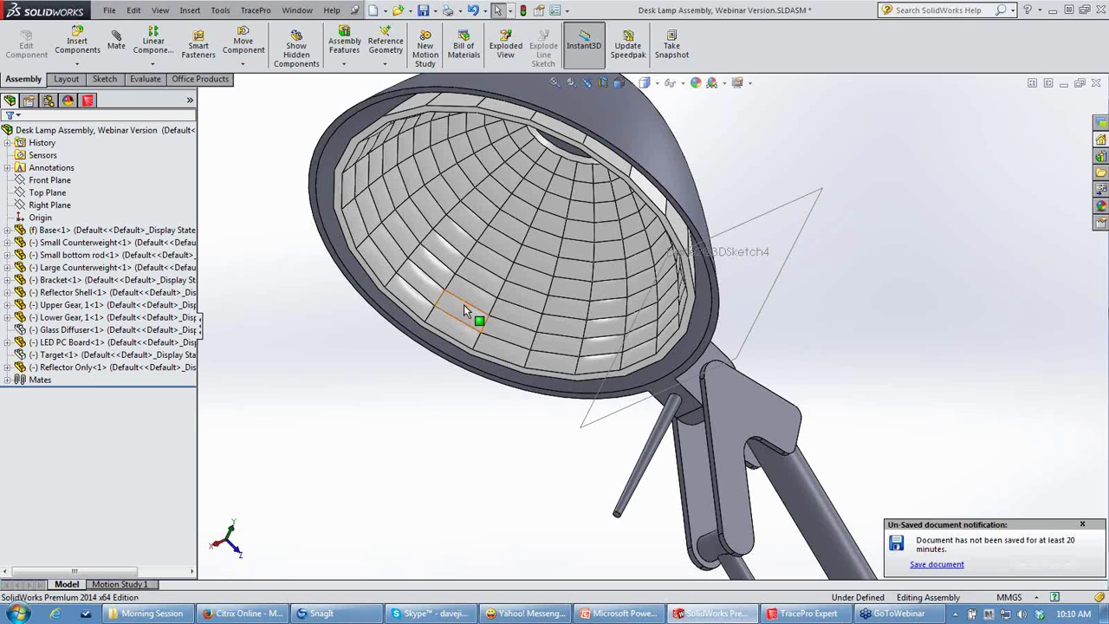
{"action": "scroll", "coordinate": [465, 312], "scroll_direction": "up", "scroll_amount": 1}
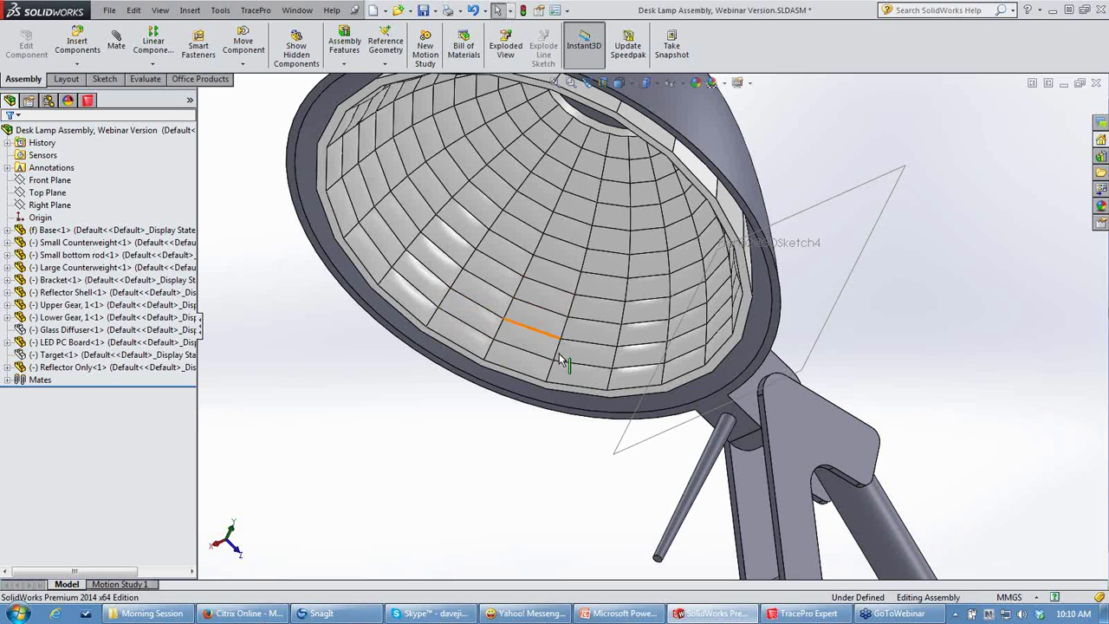
{"action": "scroll", "coordinate": [643, 251], "scroll_direction": "up", "scroll_amount": 2}
{"action": "scroll", "coordinate": [670, 310], "scroll_direction": "up", "scroll_amount": 2}
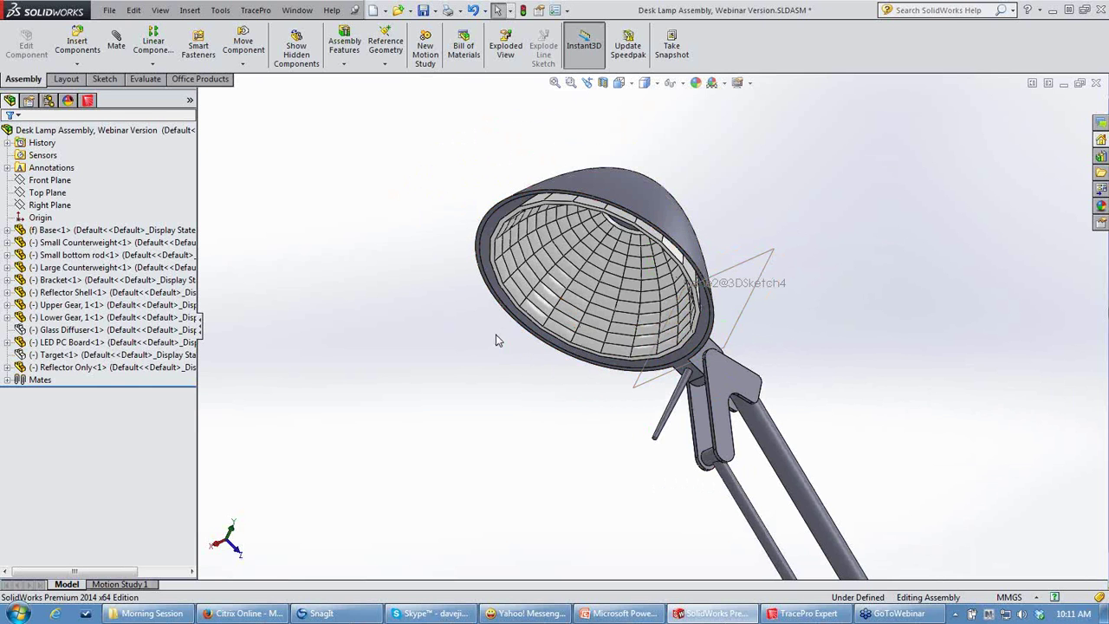
Turn Glass Diffuser<1> opaque, show Target<1> again, and orbit to see plate and lamp together.
{"action": "right_click", "coordinate": [78, 329]}
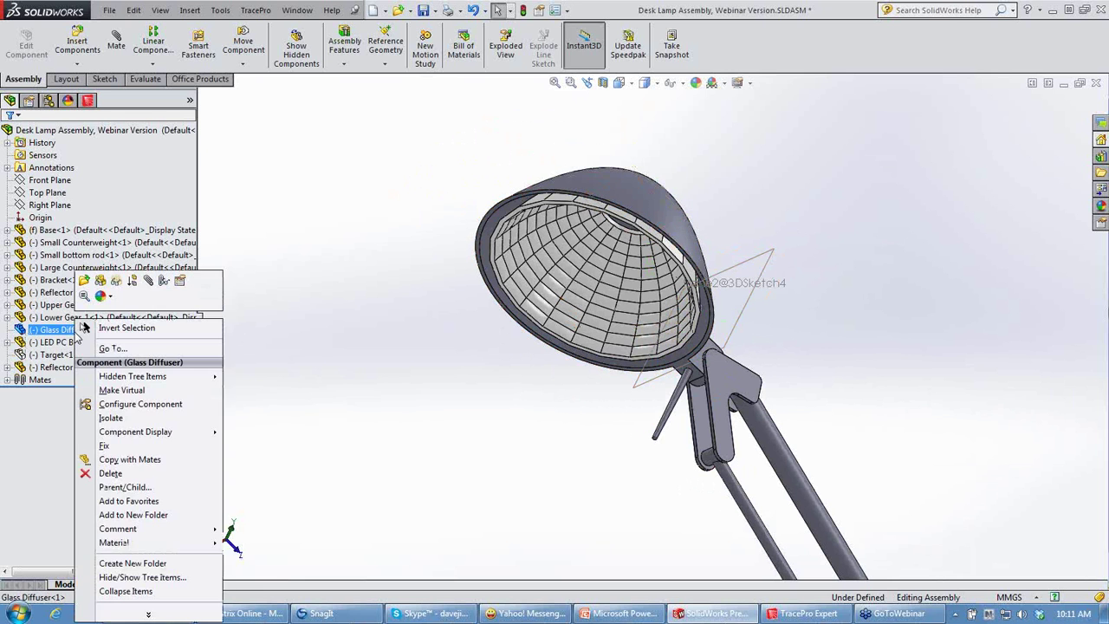
{"action": "left_click", "coordinate": [116, 284]}
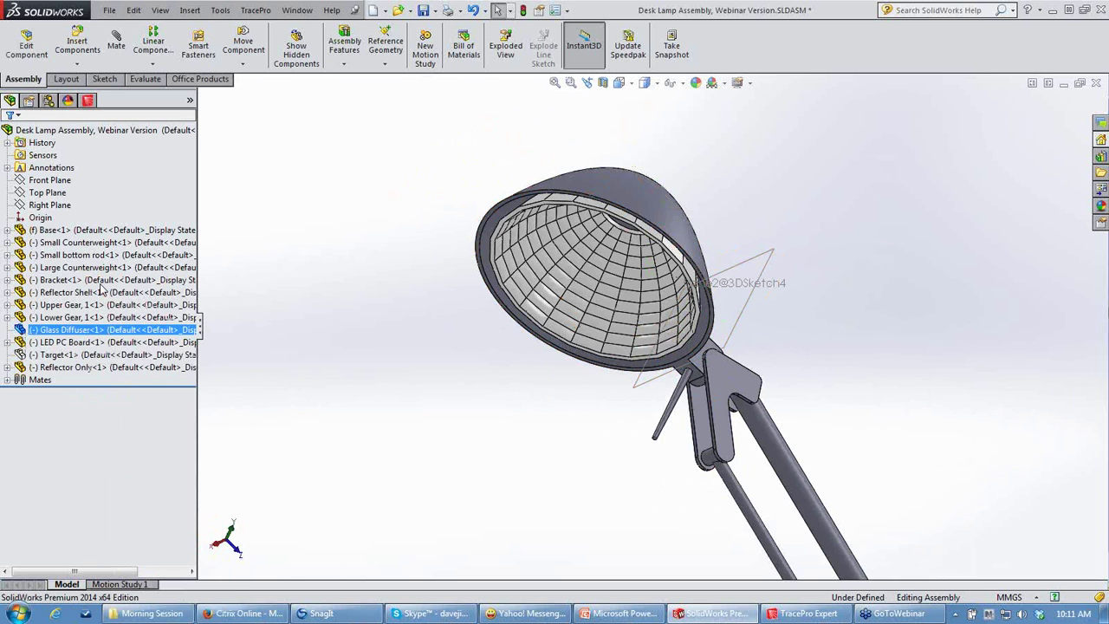
{"action": "left_click", "coordinate": [94, 354]}
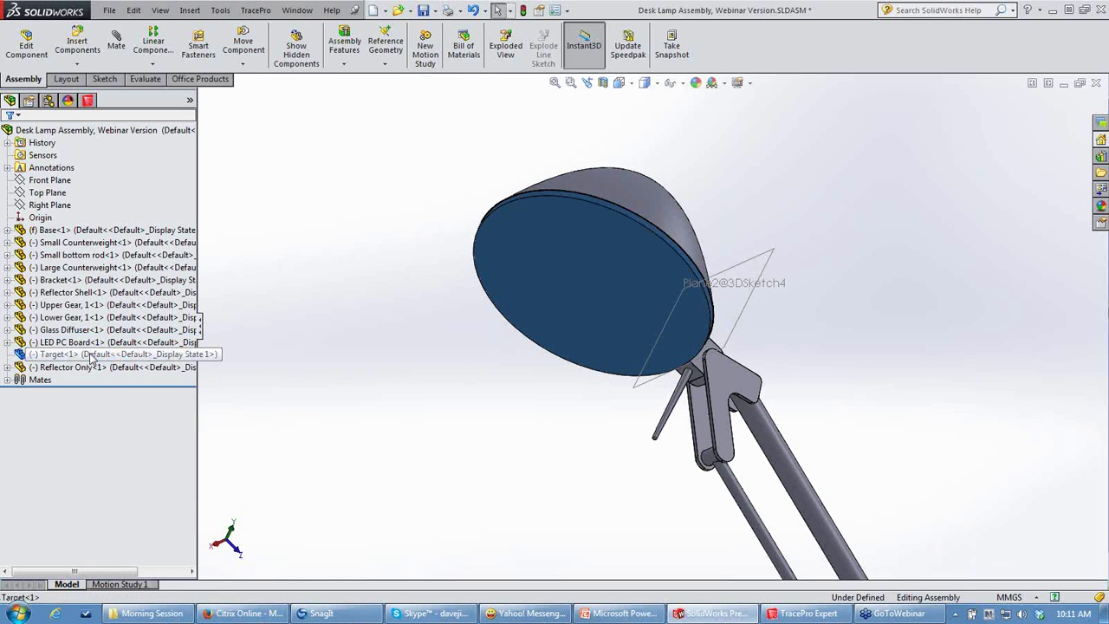
{"action": "right_click", "coordinate": [94, 354]}
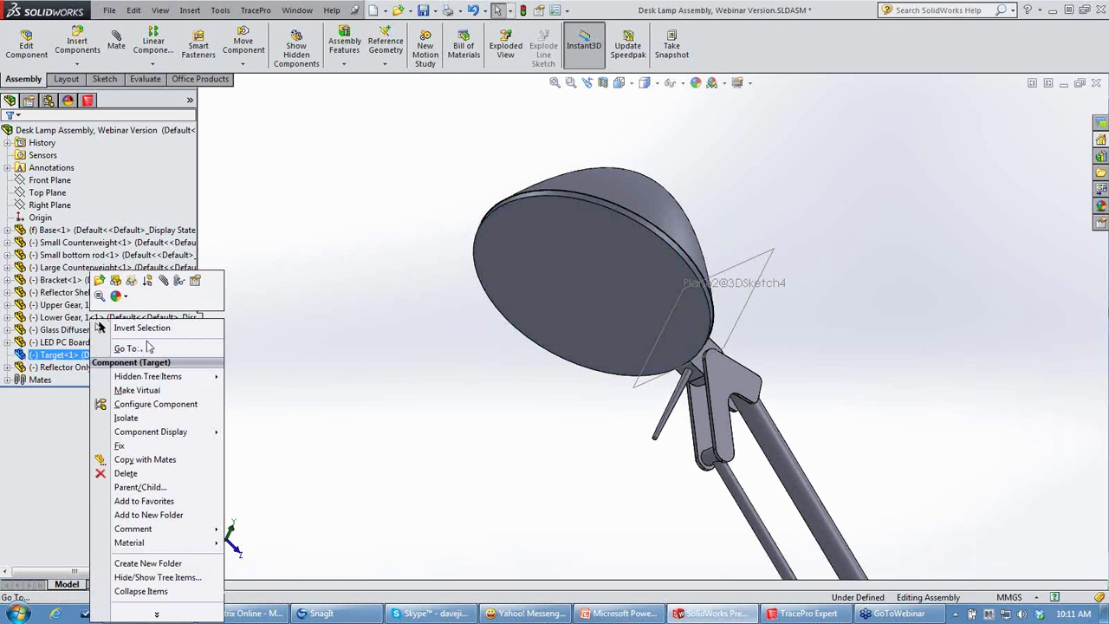
{"action": "left_click", "coordinate": [116, 283]}
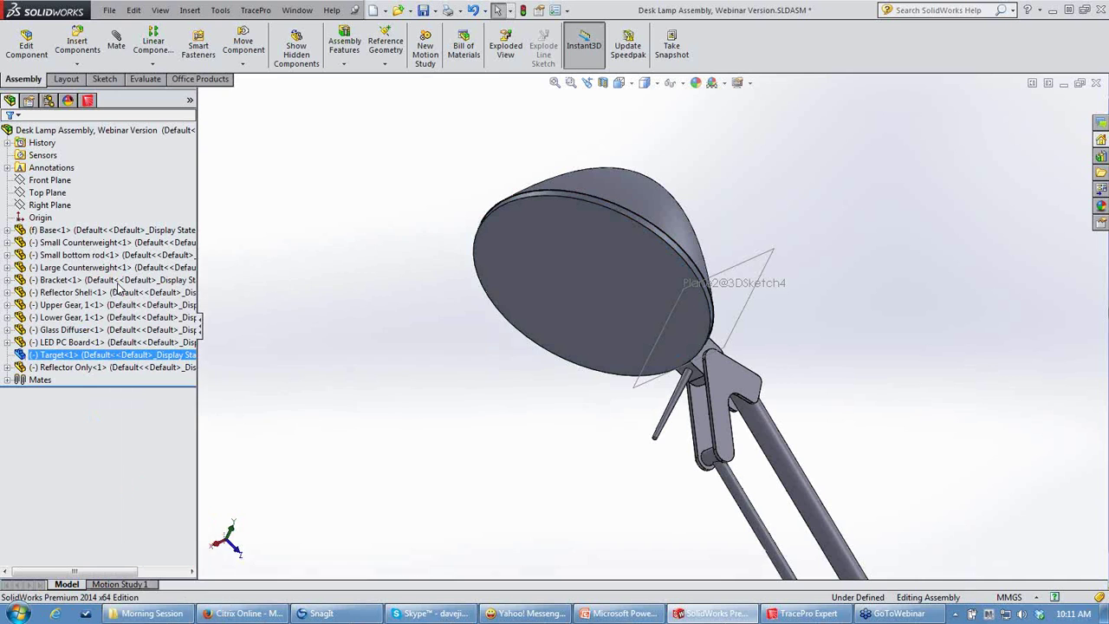
{"action": "left_click", "coordinate": [979, 351]}
{"action": "scroll", "coordinate": [836, 322], "scroll_direction": "up", "scroll_amount": 6}
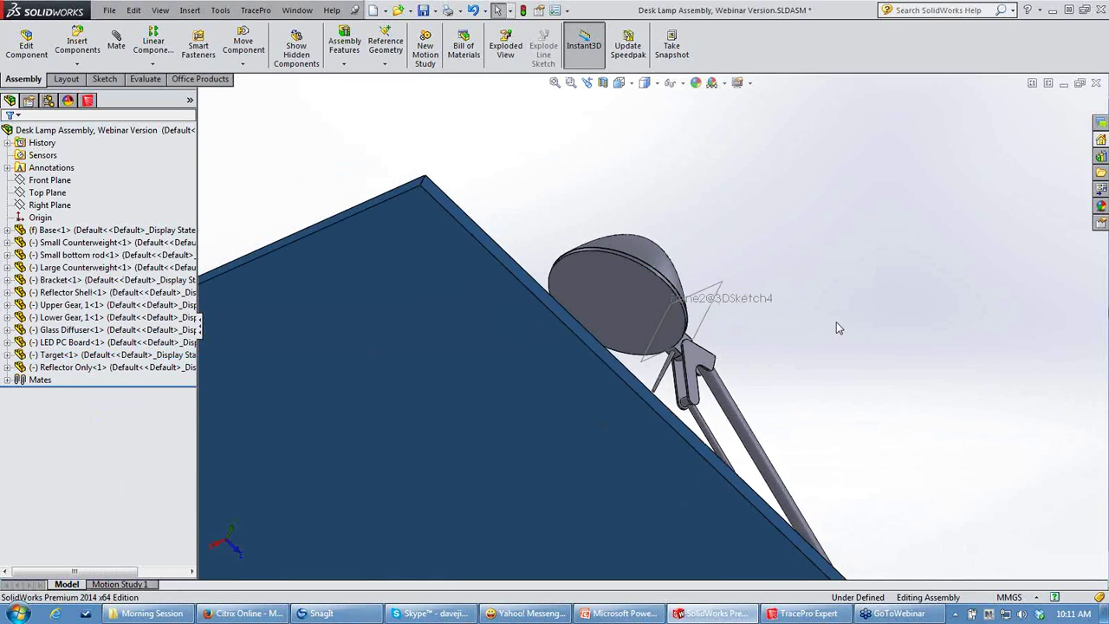
{"action": "scroll", "coordinate": [815, 329], "scroll_direction": "down", "scroll_amount": 4}
{"action": "scroll", "coordinate": [396, 379], "scroll_direction": "up", "scroll_amount": 3}
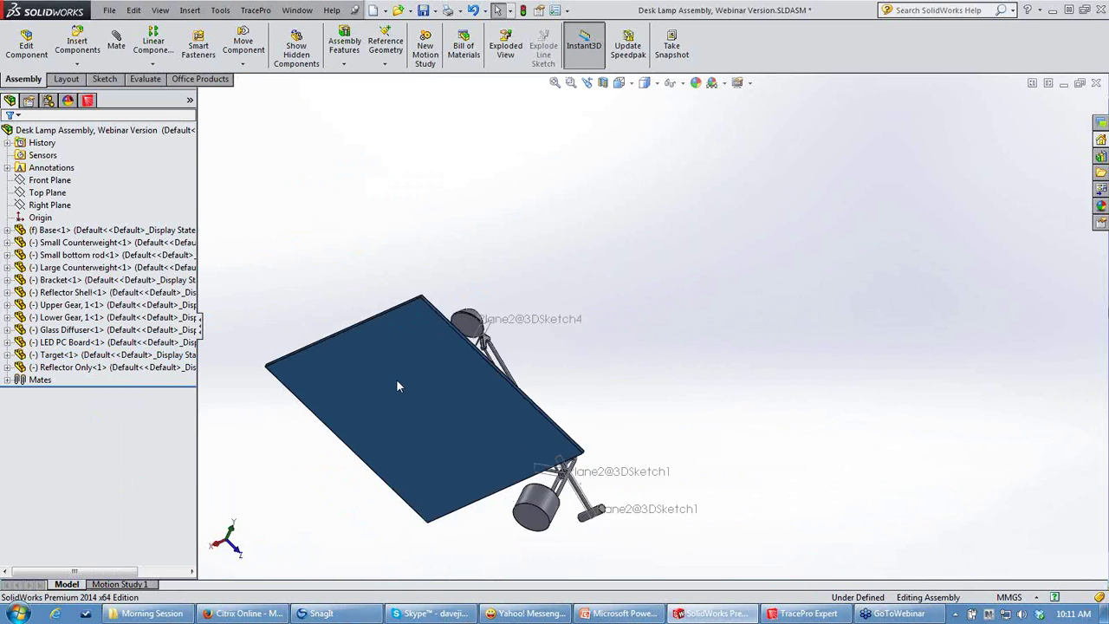
{"action": "middle_click_drag", "start_coordinate": [396, 379], "coordinate": [705, 421]}
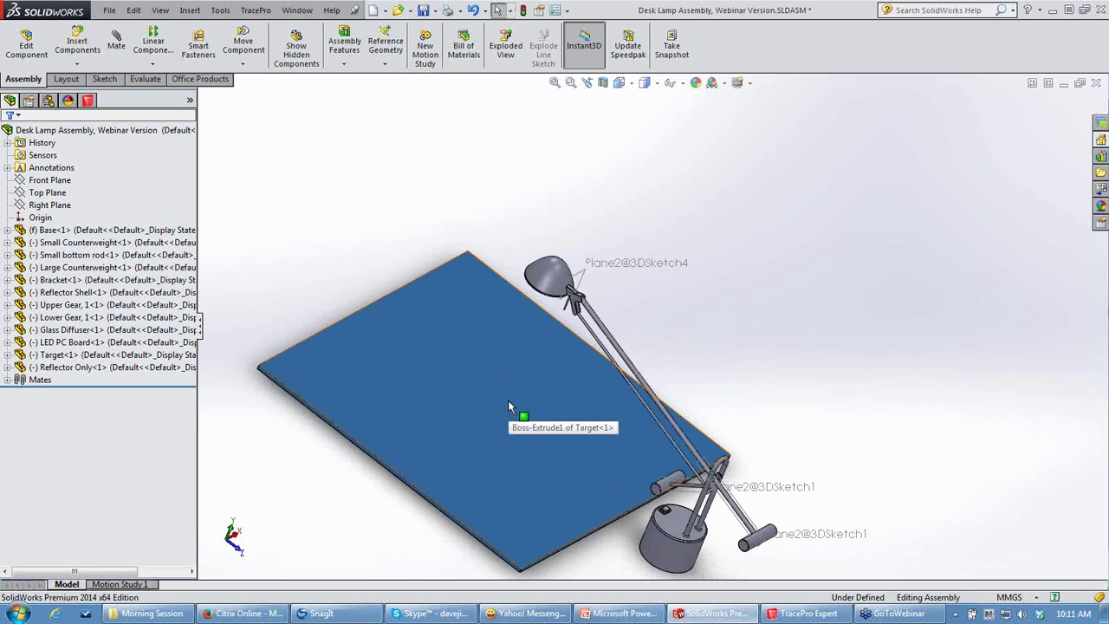
Switch the FeatureManager to the TracePro tree listing Target-1 and Glass Diffuser-1 bodies.
{"action": "scroll", "coordinate": [515, 397], "scroll_direction": "up", "scroll_amount": 1}
{"action": "scroll", "coordinate": [558, 391], "scroll_direction": "down", "scroll_amount": 1}
{"action": "scroll", "coordinate": [558, 391], "scroll_direction": "down", "scroll_amount": 1}
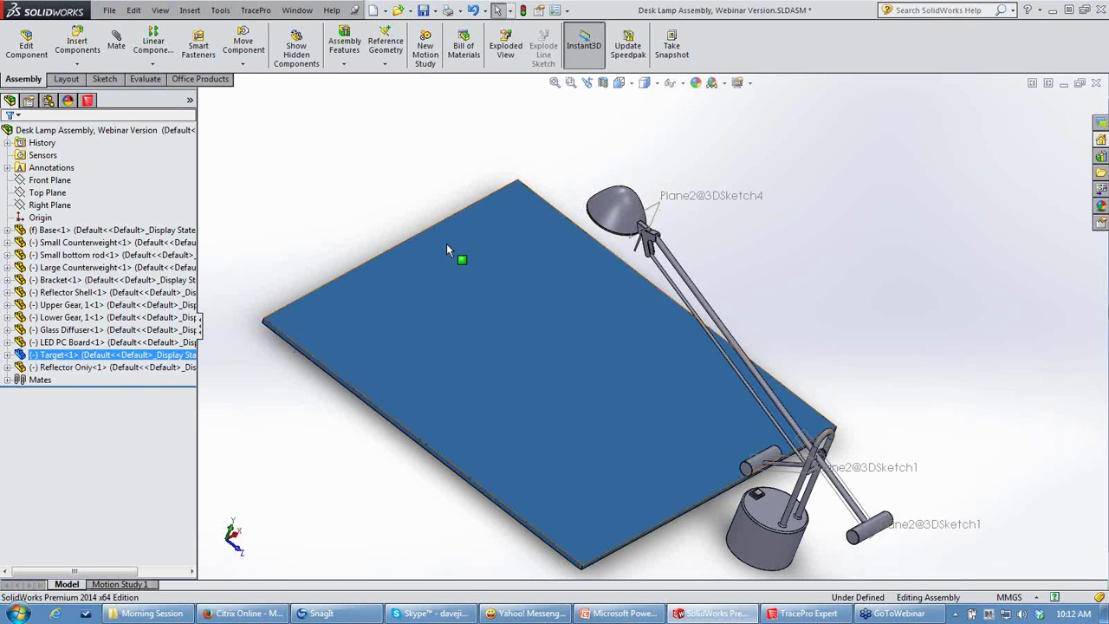
{"action": "left_click", "coordinate": [87, 101]}
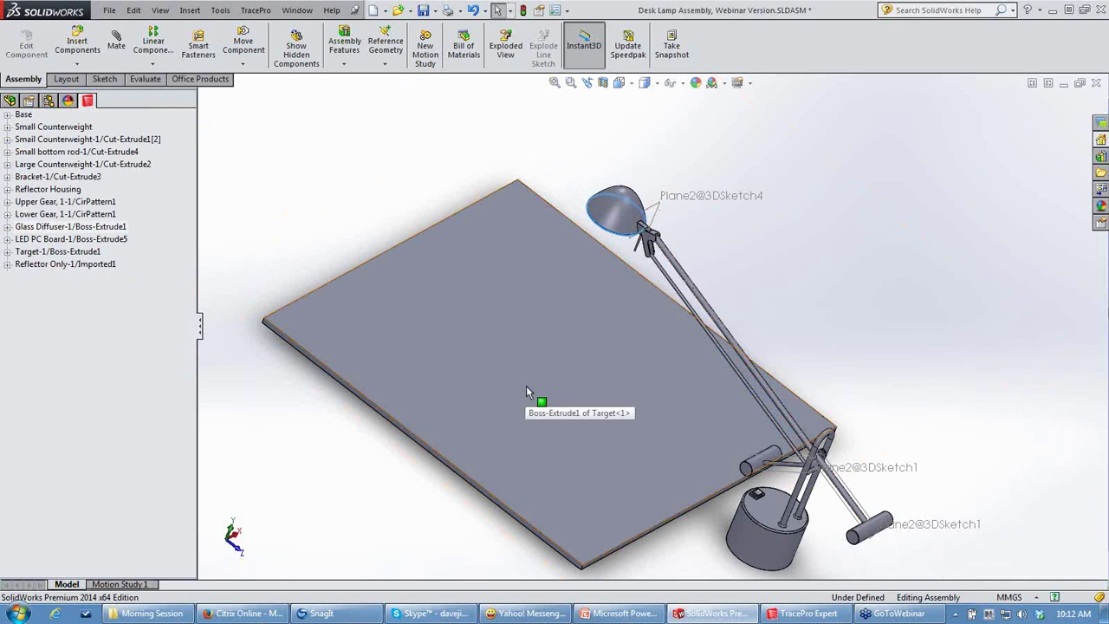
Assign the Glass Diffuser the Glass catalog material Borosilicate.
{"action": "left_click_drag", "start_coordinate": [530, 393], "coordinate": [572, 364]}
{"action": "middle_click_drag", "start_coordinate": [572, 364], "coordinate": [619, 256]}
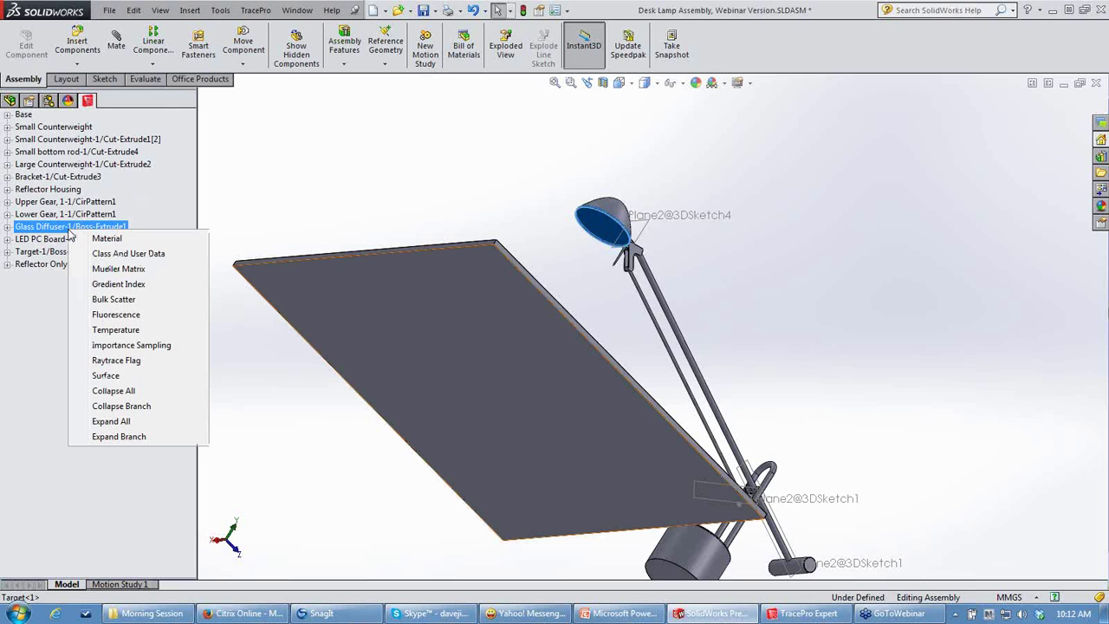
{"action": "left_click", "coordinate": [114, 242]}
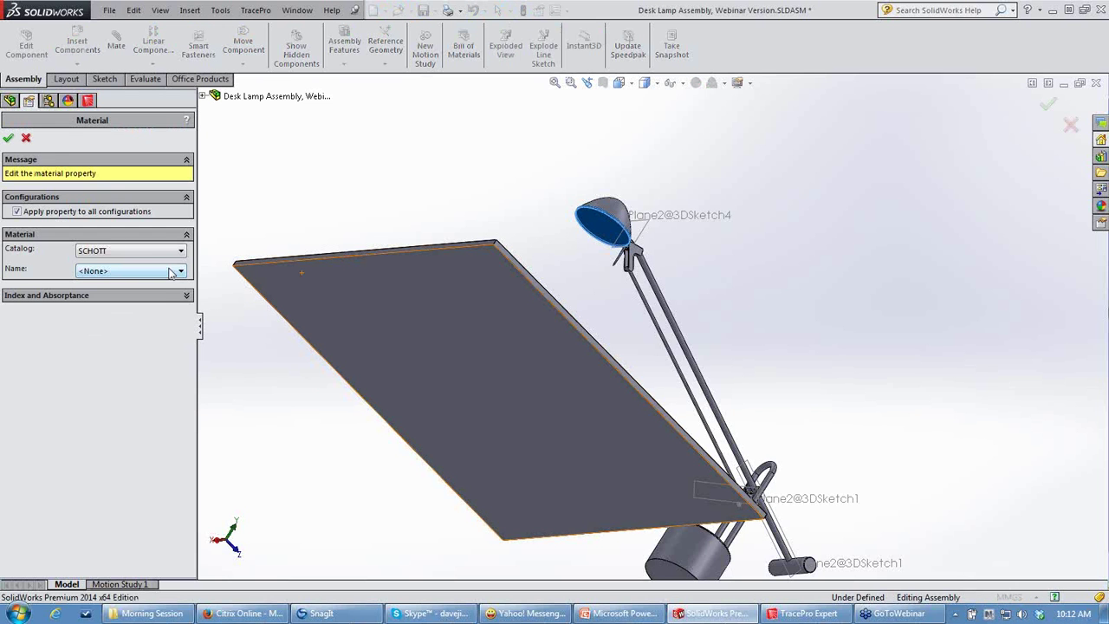
{"action": "left_click", "coordinate": [181, 251]}
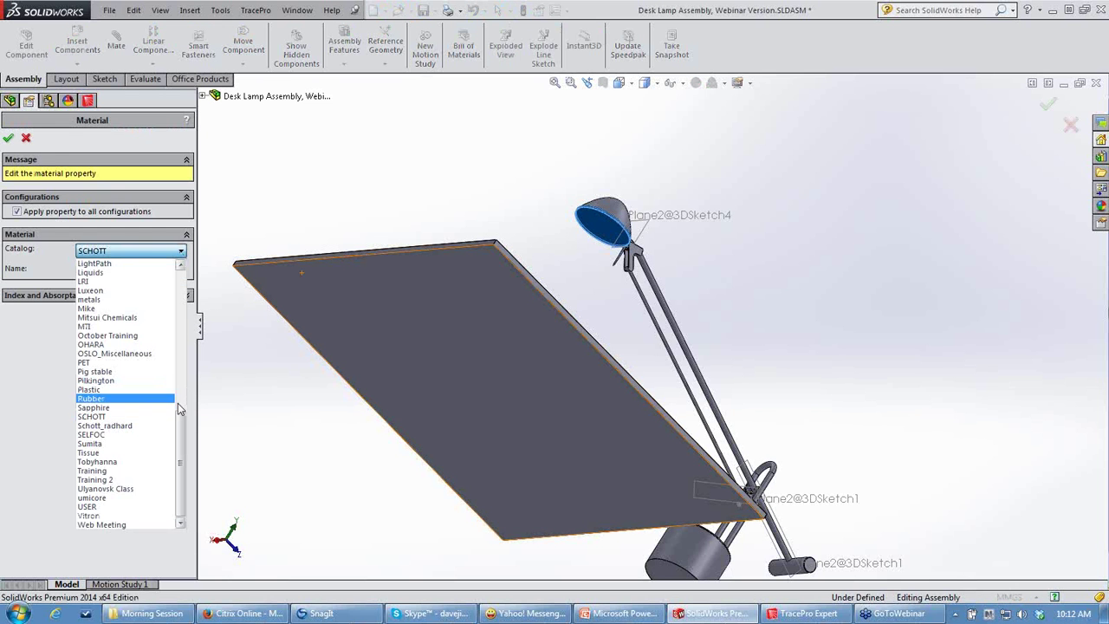
{"action": "scroll", "coordinate": [180, 394], "scroll_direction": "up", "scroll_amount": 5}
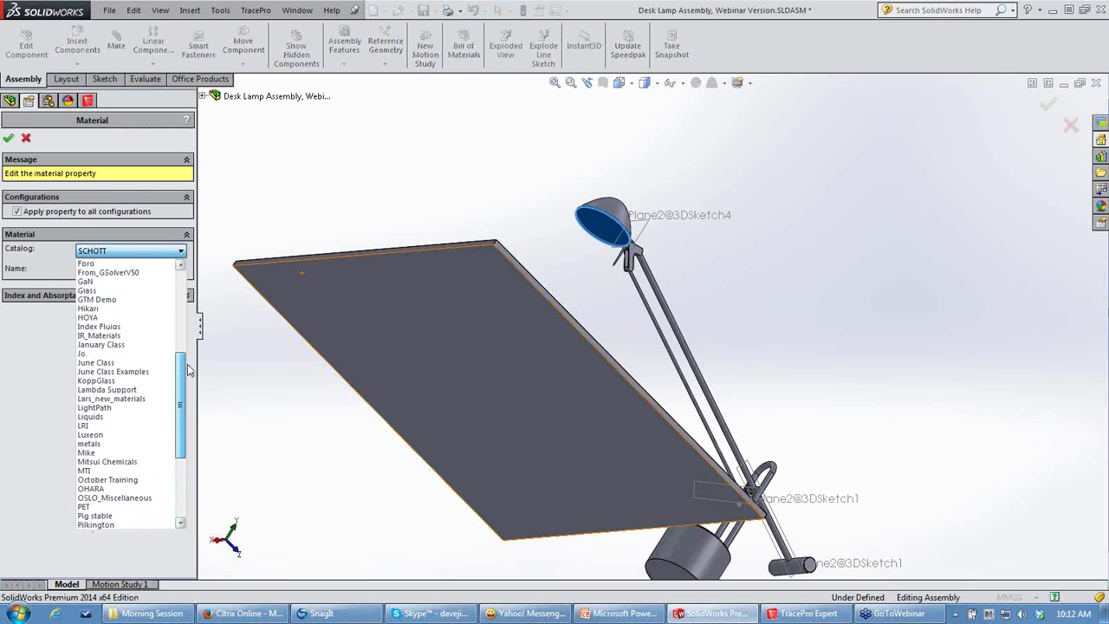
{"action": "left_click", "coordinate": [126, 292]}
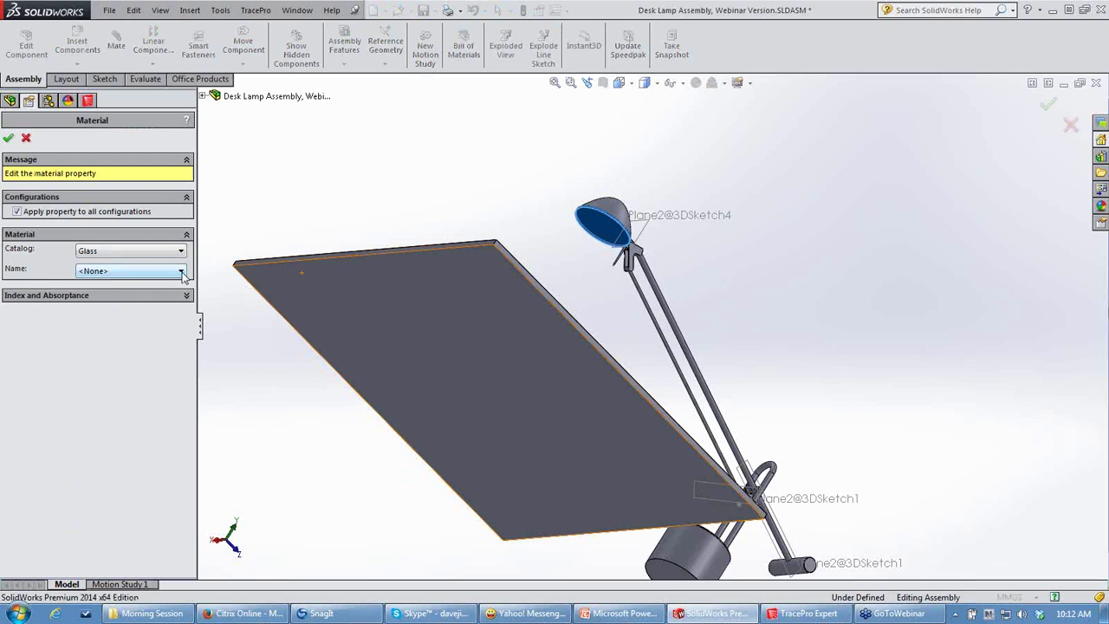
{"action": "left_click", "coordinate": [177, 275]}
{"action": "left_click", "coordinate": [153, 293]}
{"action": "left_click", "coordinate": [8, 139]}
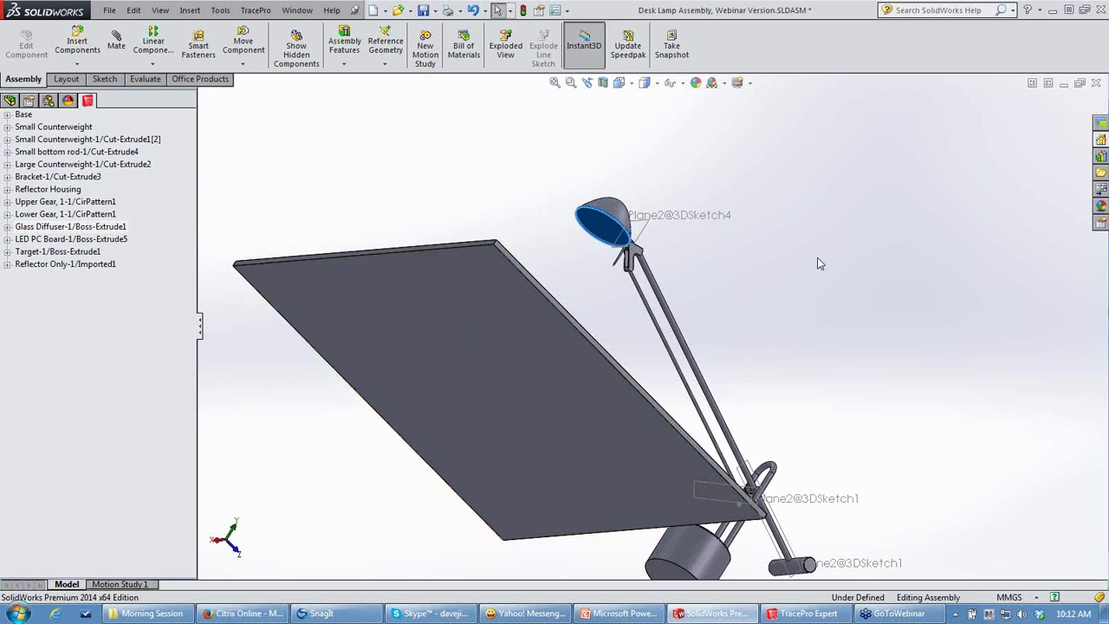
Expand the Glass Diffuser entry to verify its Borosilicate material, then collapse it.
{"action": "middle_click_drag", "start_coordinate": [912, 313], "coordinate": [819, 346]}
{"action": "left_click", "coordinate": [9, 227]}
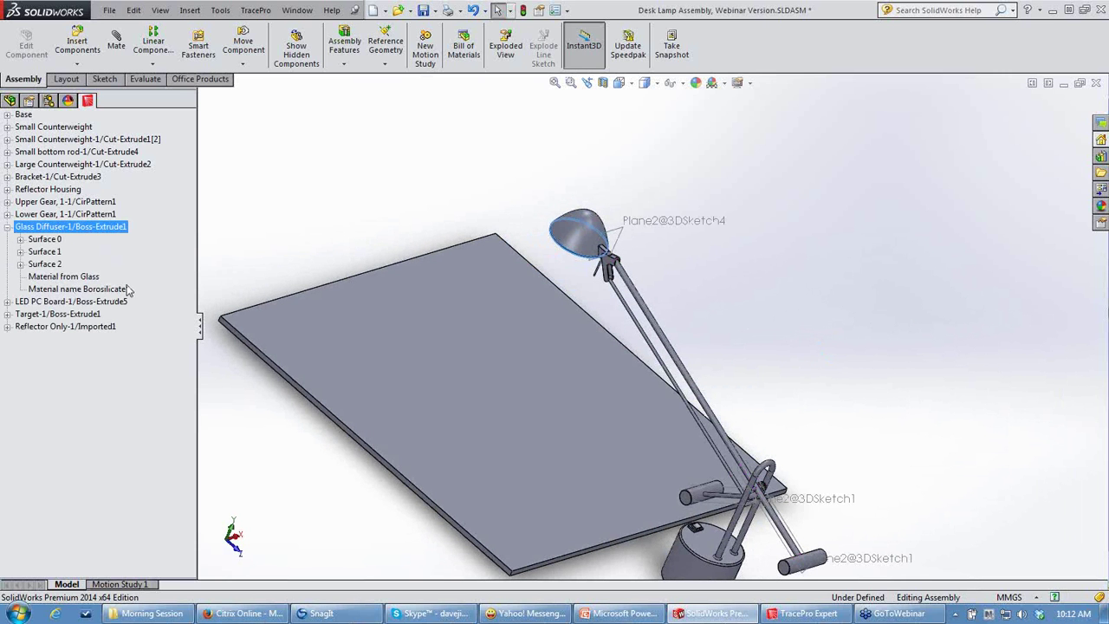
{"action": "left_click", "coordinate": [8, 226]}
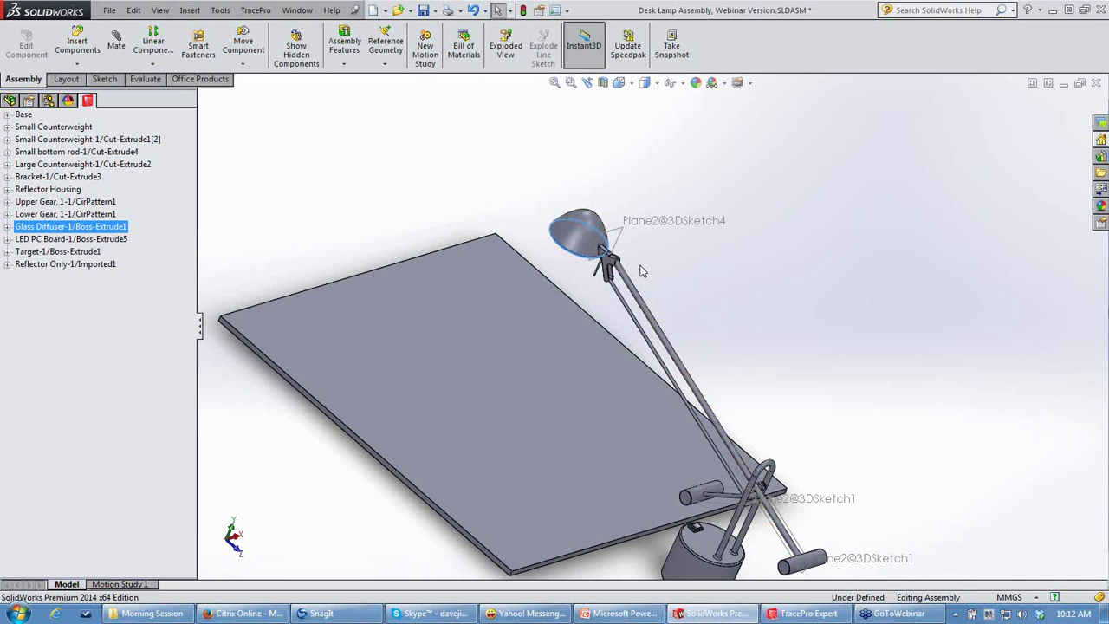
Save the assembly into Morning Session as TracePro file 'Desk Lamp Assembly, TracePro Version.OML'.
{"action": "left_click", "coordinate": [111, 12]}
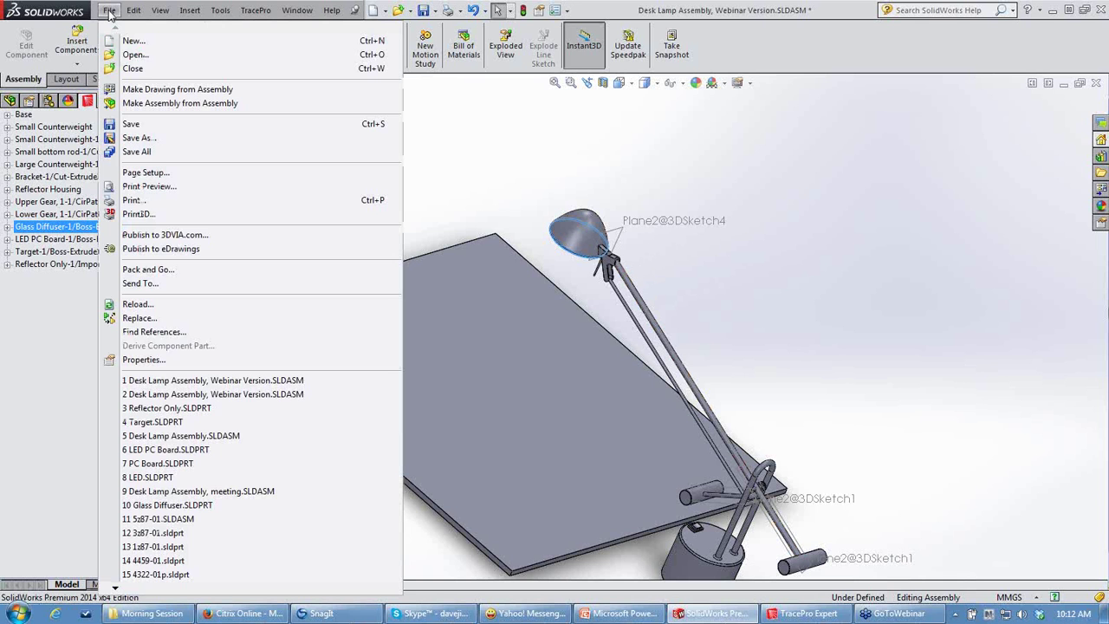
{"action": "left_click", "coordinate": [152, 138]}
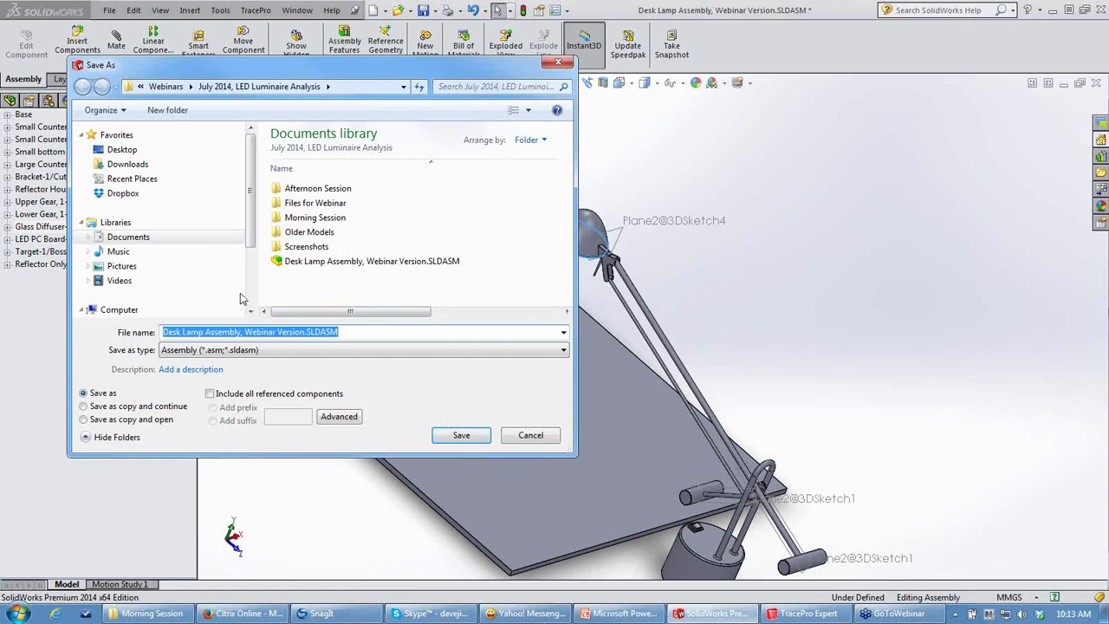
{"action": "double_click", "coordinate": [305, 218]}
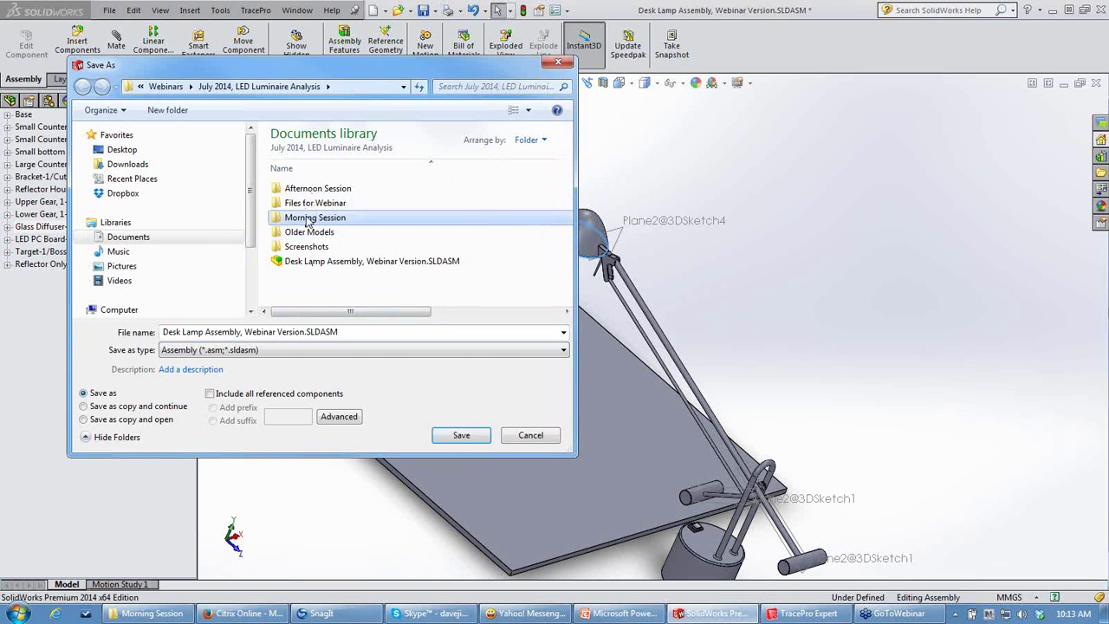
{"action": "left_click", "coordinate": [563, 350]}
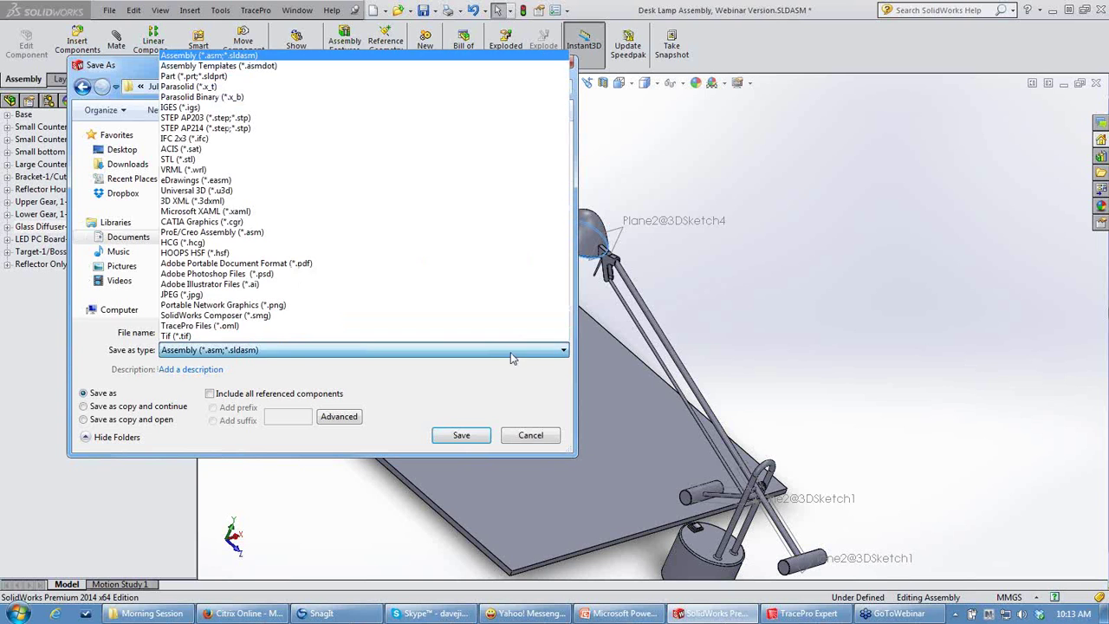
{"action": "left_click", "coordinate": [243, 327]}
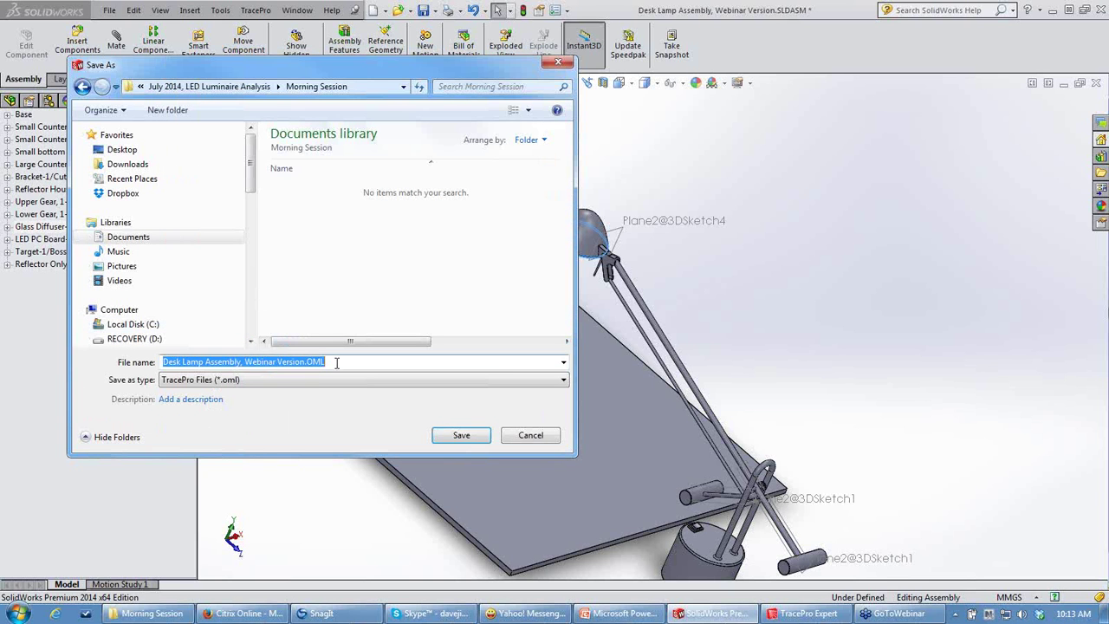
{"action": "left_click_drag", "start_coordinate": [245, 362], "coordinate": [274, 362]}
{"action": "type", "text": "TracePro"}
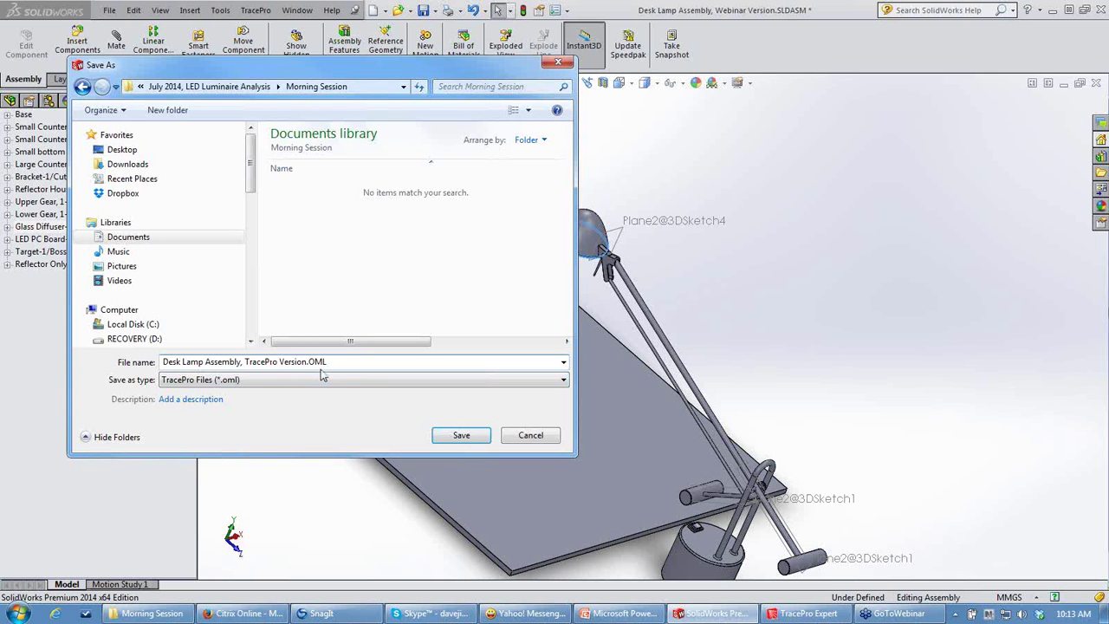
{"action": "left_click", "coordinate": [466, 438]}
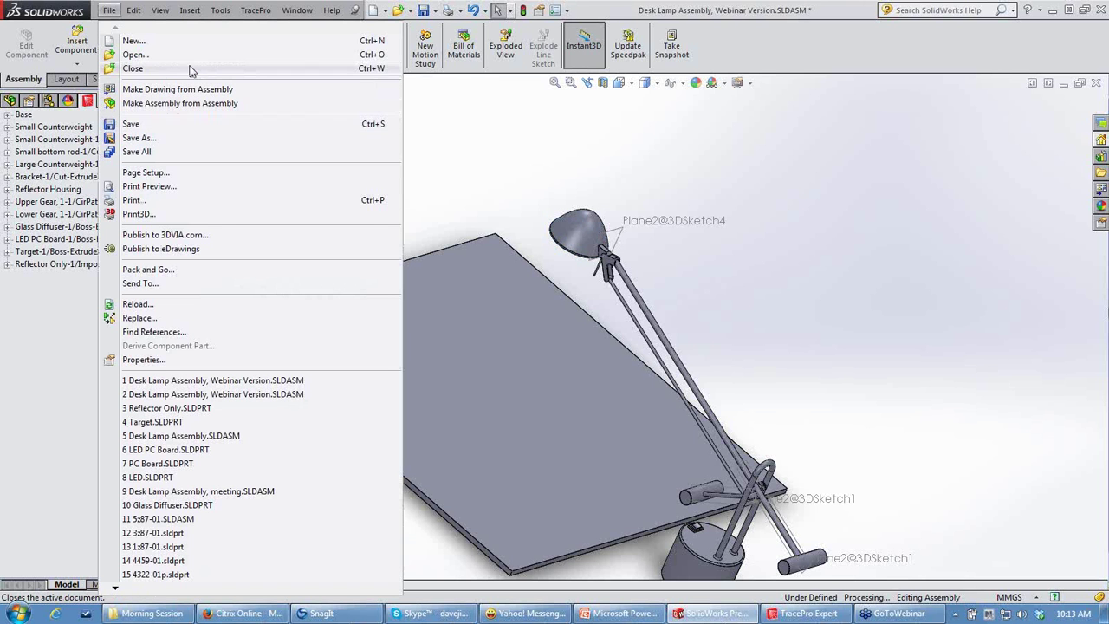
Save the assembly into Morning Session as ACIS file 'Desk Lamp Assembly, SAT Version.SAT'.
{"action": "left_click", "coordinate": [159, 137]}
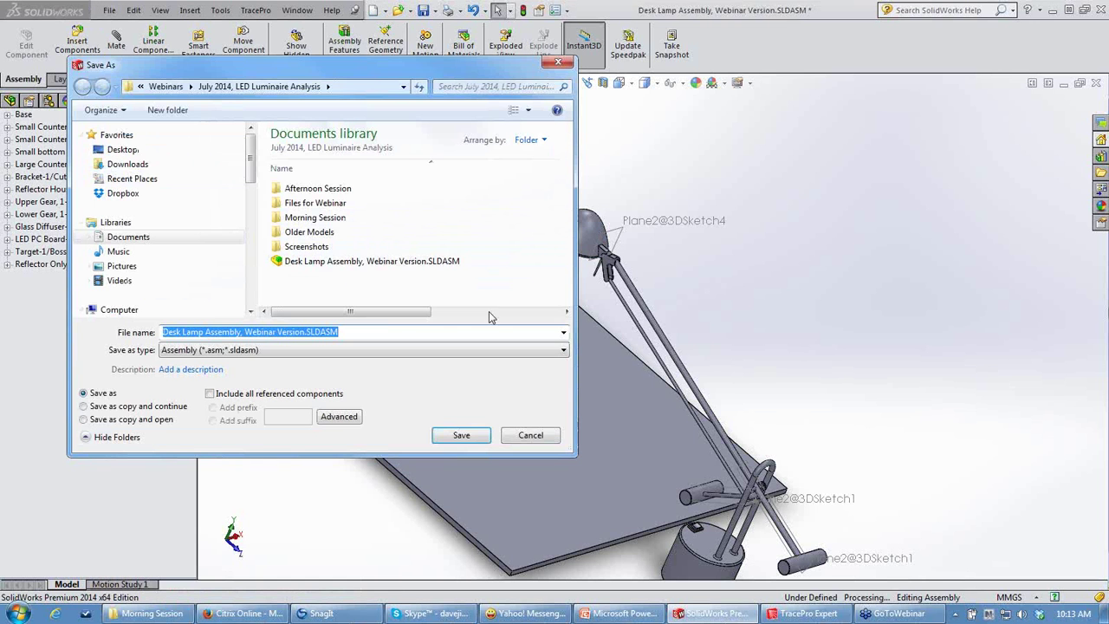
{"action": "double_click", "coordinate": [332, 221]}
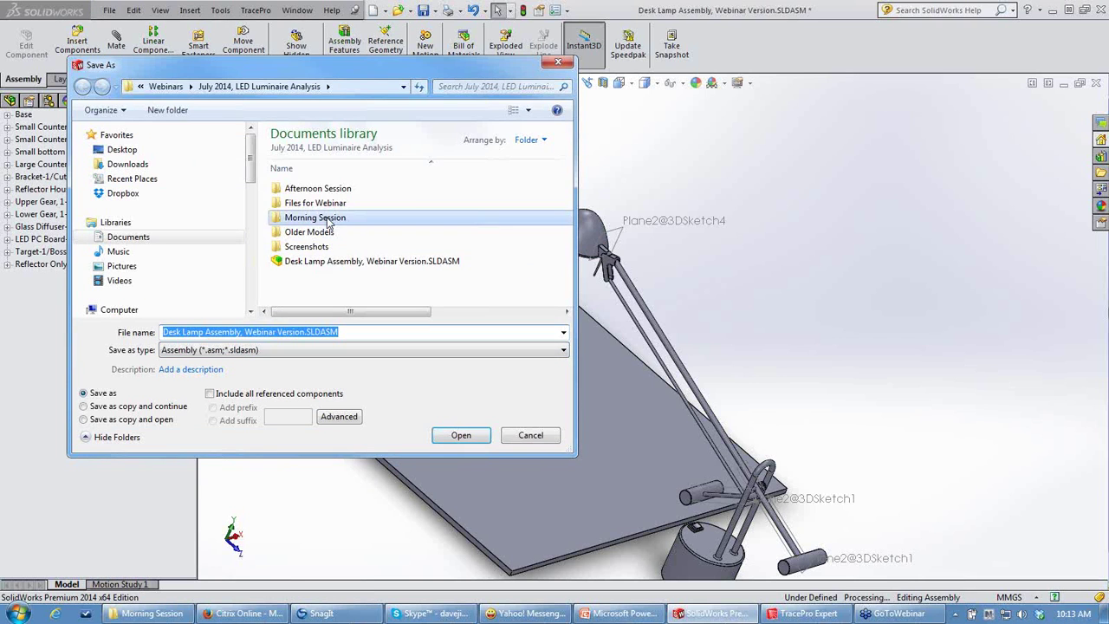
{"action": "left_click", "coordinate": [561, 350]}
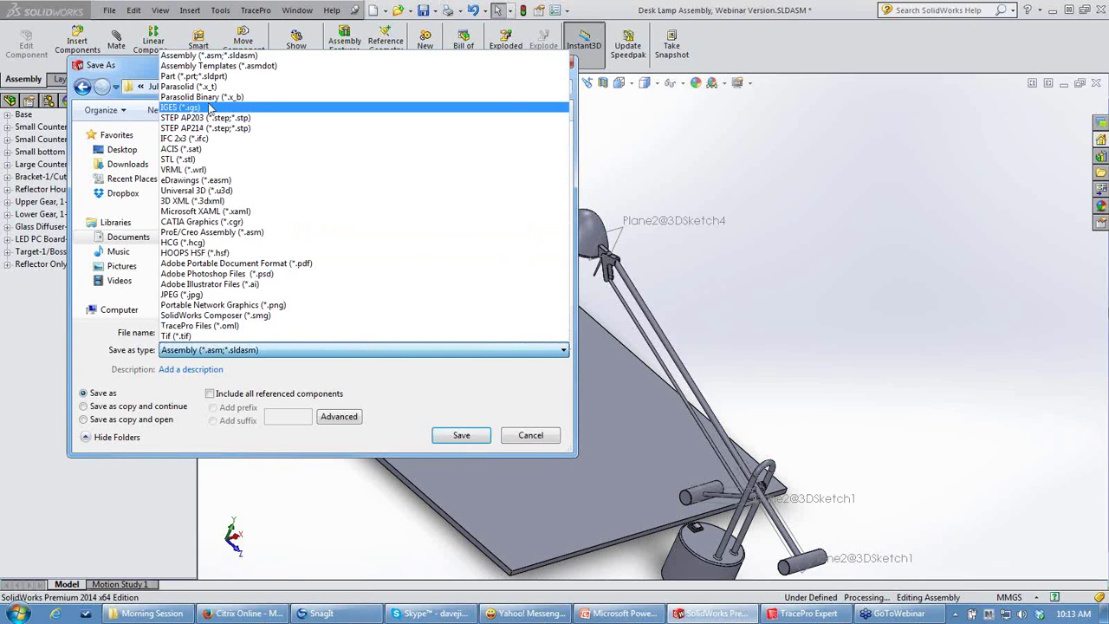
{"action": "left_click", "coordinate": [184, 149]}
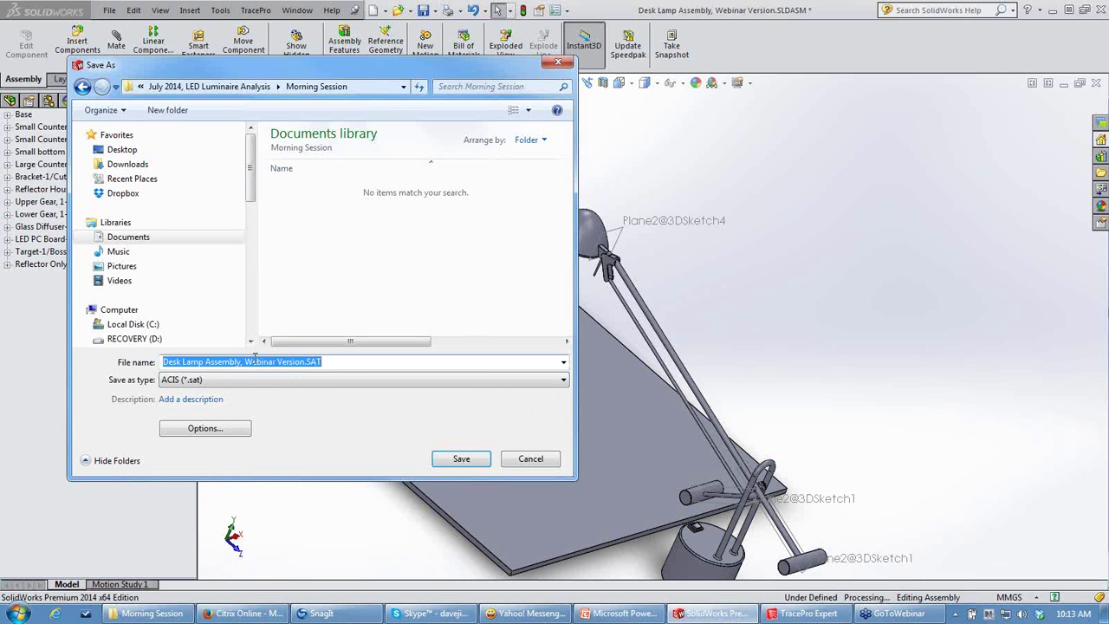
{"action": "left_click_drag", "start_coordinate": [246, 361], "coordinate": [276, 364]}
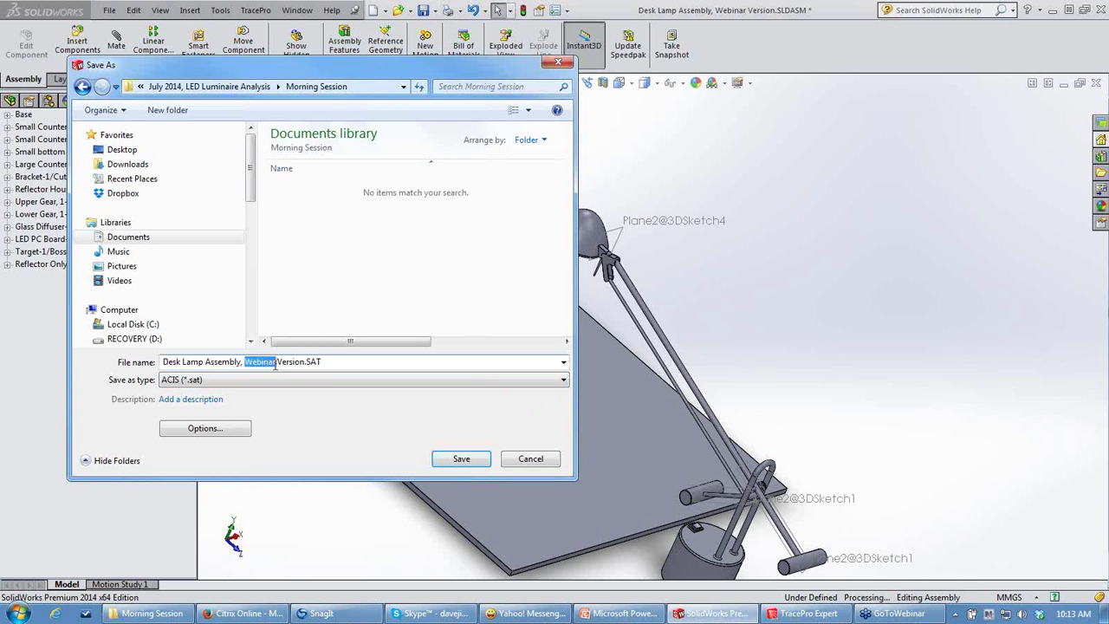
{"action": "type", "text": "SAT"}
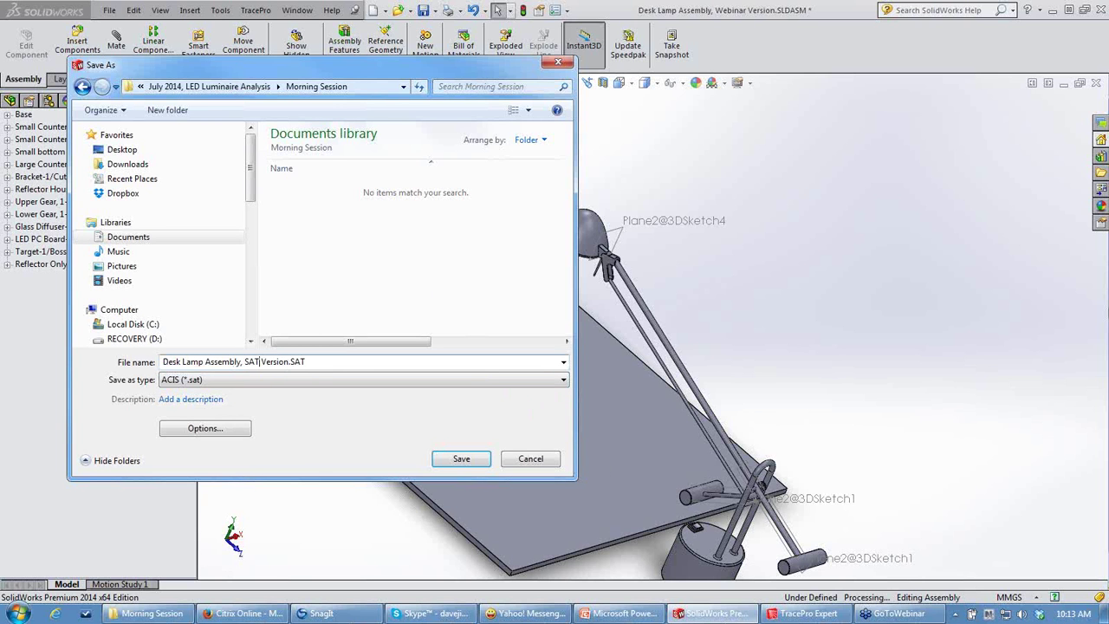
{"action": "left_click", "coordinate": [464, 457]}
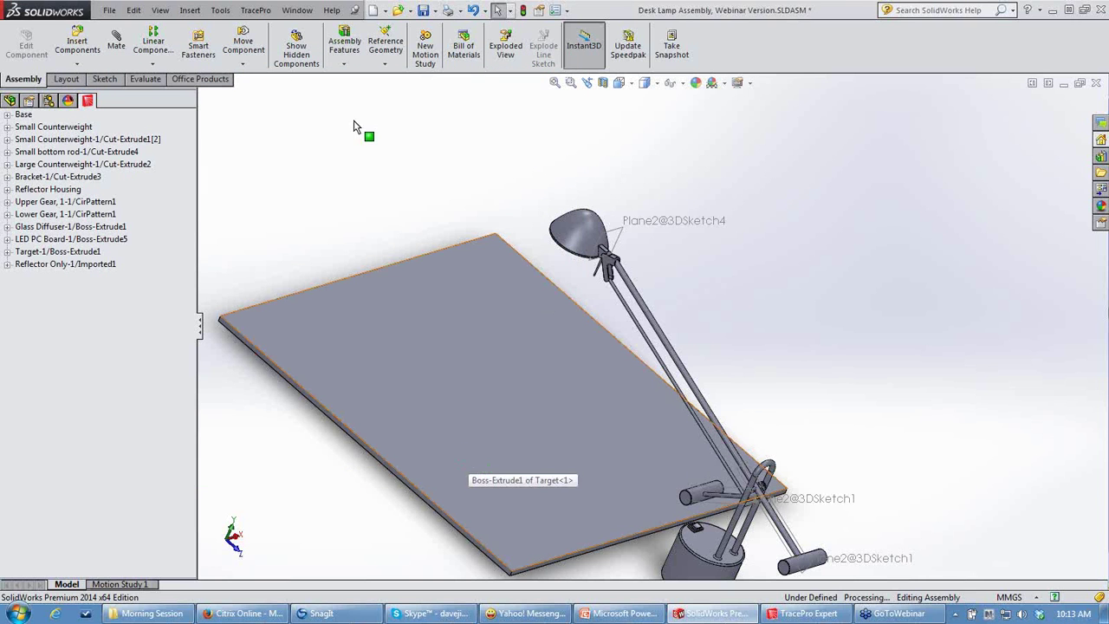
Save the assembly into Morning Session as STEP AP203 file 'Desk Lamp Assembly, STEP Version'.
{"action": "left_click", "coordinate": [110, 10]}
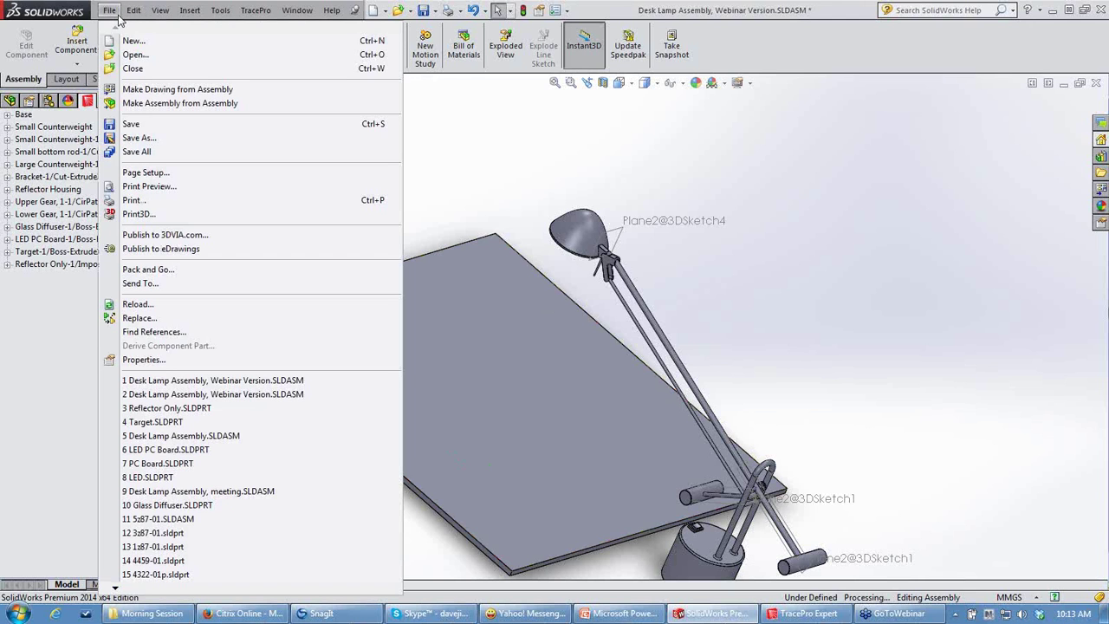
{"action": "left_click", "coordinate": [137, 138]}
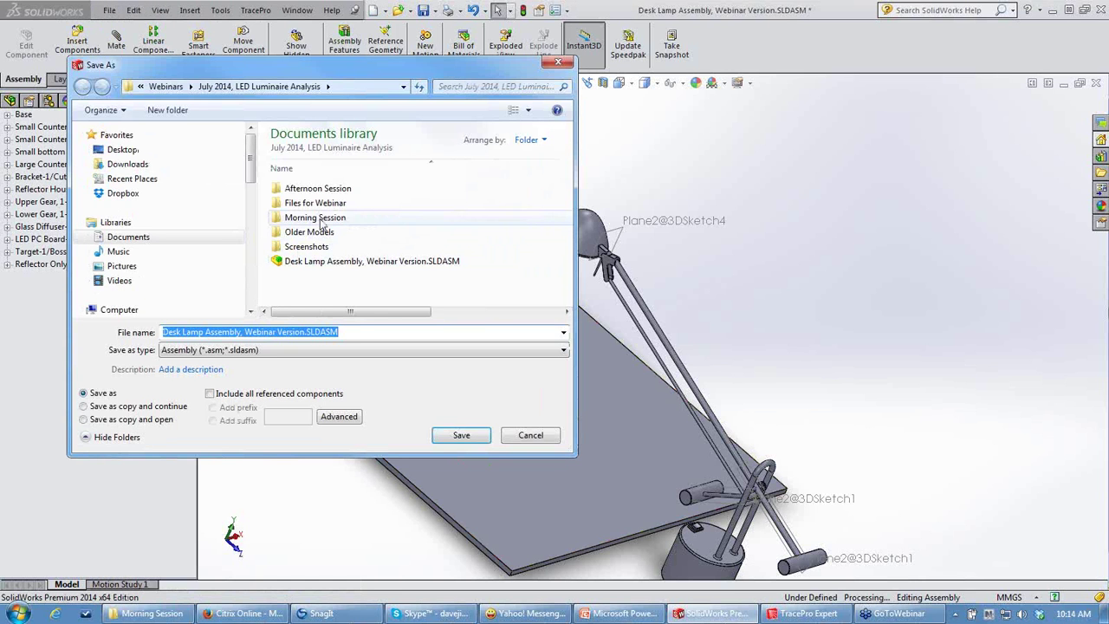
{"action": "left_click", "coordinate": [342, 218]}
{"action": "double_click", "coordinate": [328, 222]}
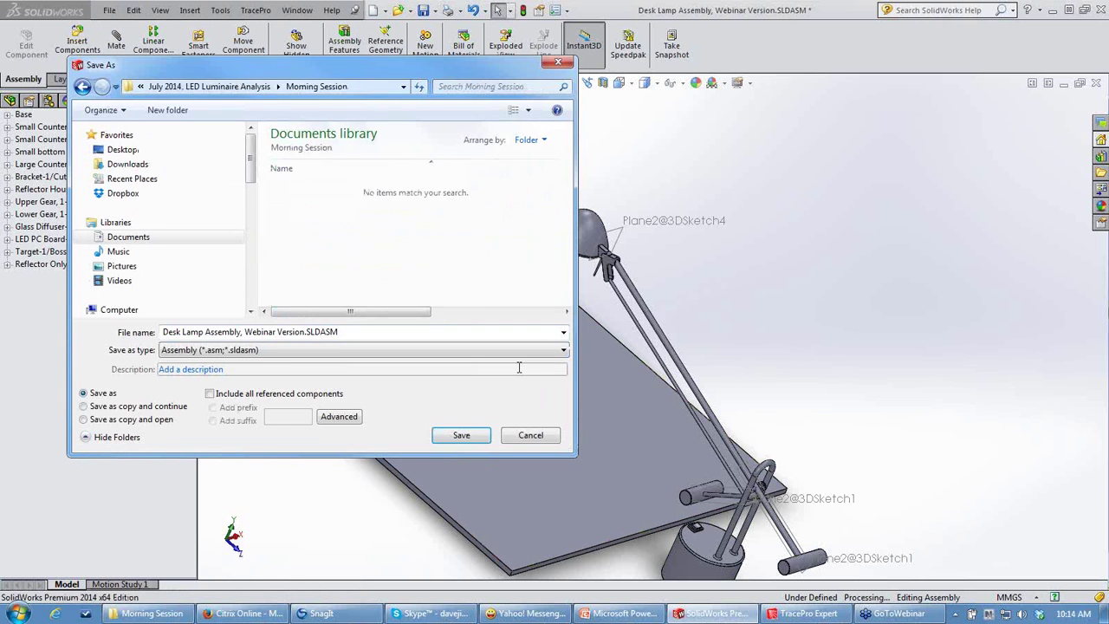
{"action": "left_click", "coordinate": [556, 350]}
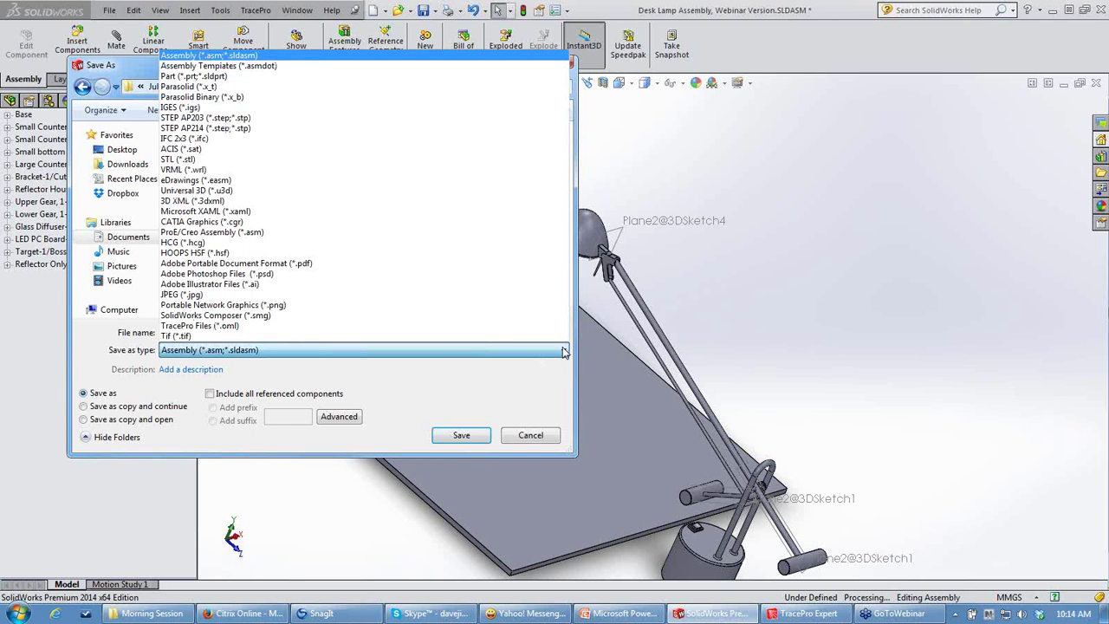
{"action": "left_click", "coordinate": [254, 121]}
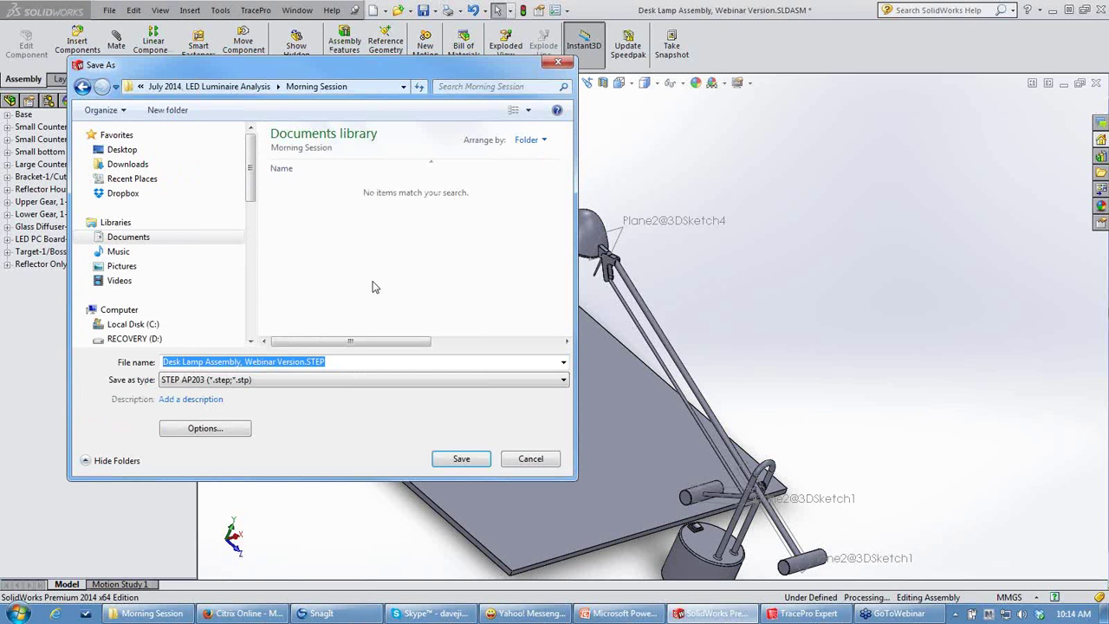
{"action": "left_click", "coordinate": [247, 363]}
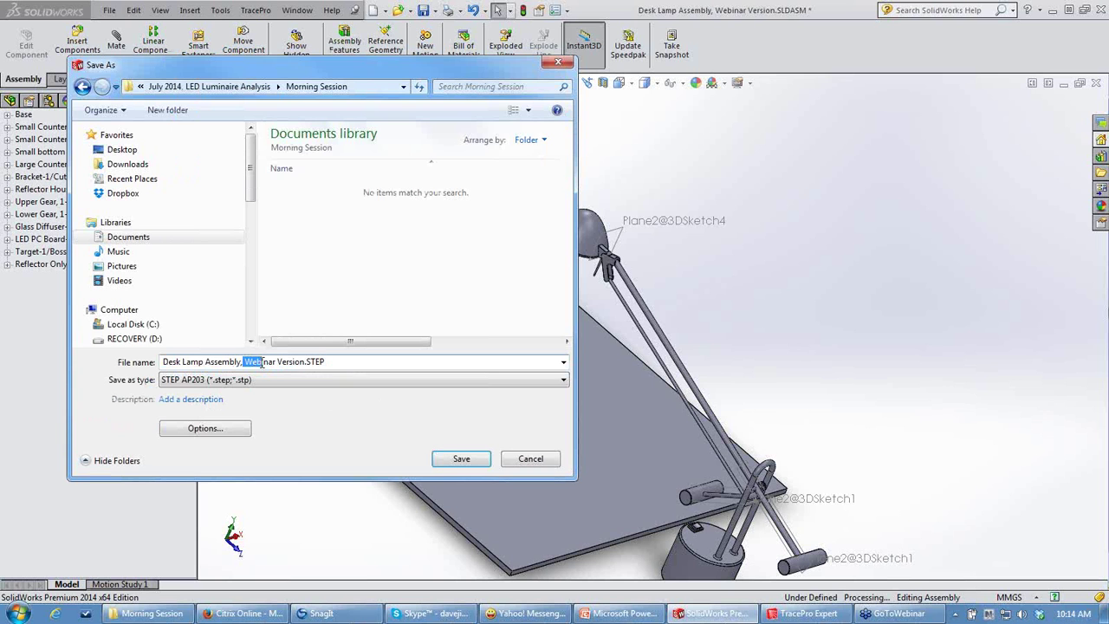
{"action": "left_click_drag", "start_coordinate": [247, 362], "coordinate": [275, 364]}
{"action": "type", "text": "STEP"}
{"action": "left_click", "coordinate": [458, 458]}
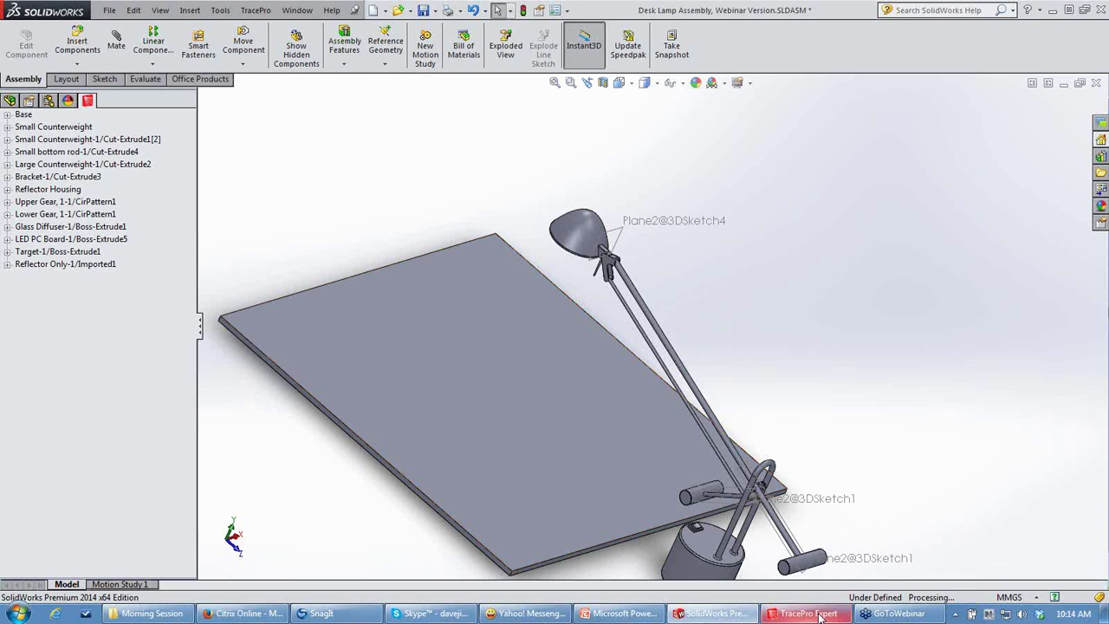
Open 'Desk Lamp Assembly, TracePro Version.oml' from the Morning Session folder in TracePro.
{"action": "left_click", "coordinate": [1053, 10]}
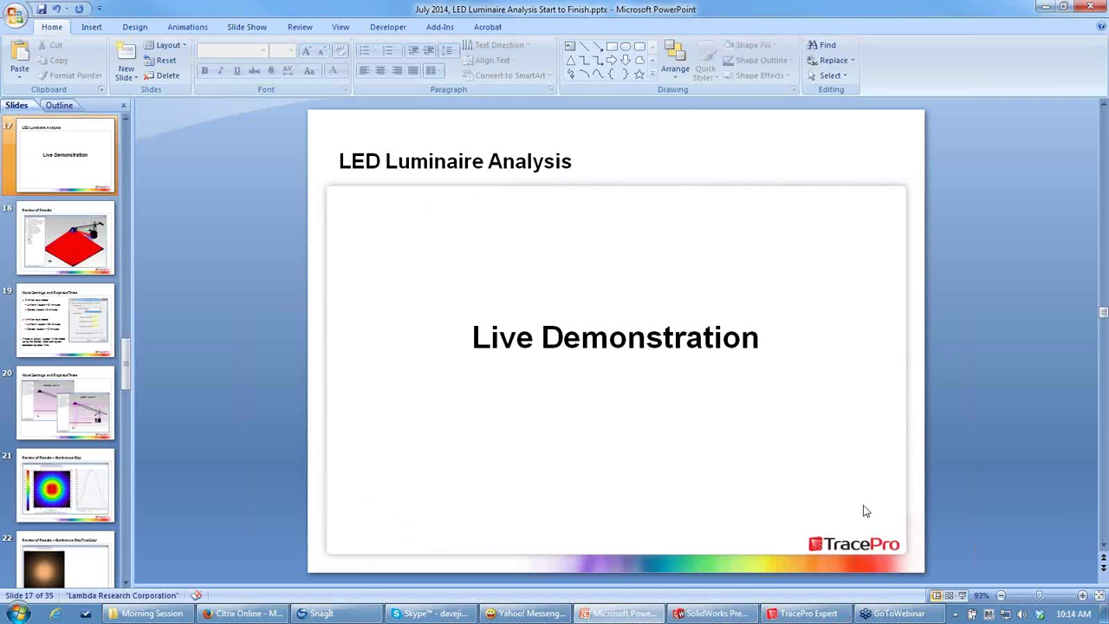
{"action": "left_click", "coordinate": [794, 615]}
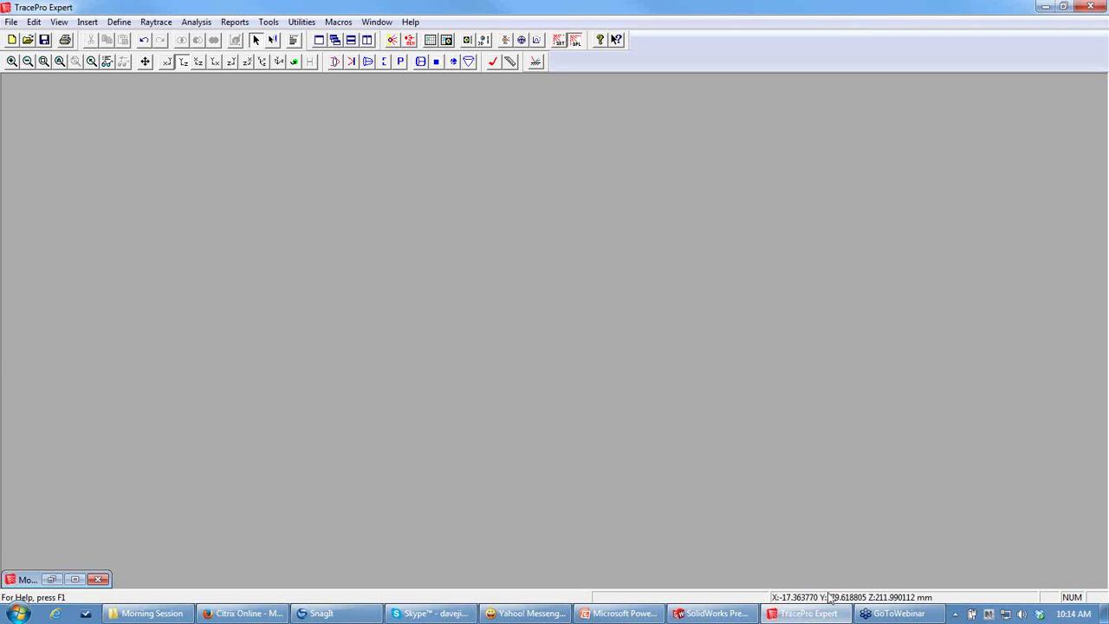
{"action": "left_click", "coordinate": [11, 23]}
{"action": "left_click", "coordinate": [21, 54]}
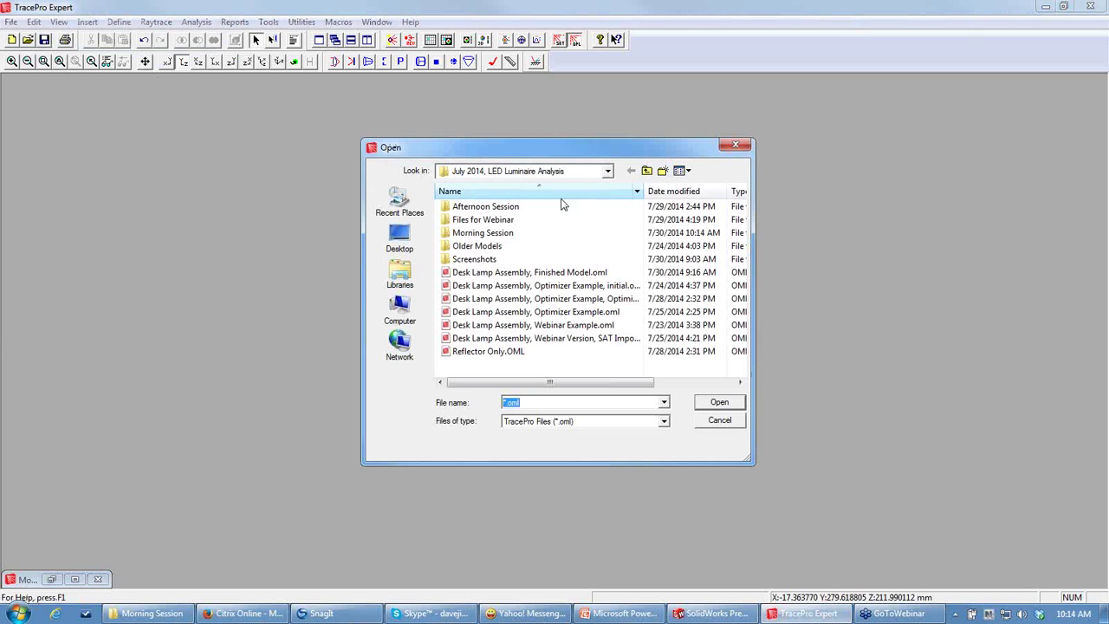
{"action": "double_click", "coordinate": [483, 233]}
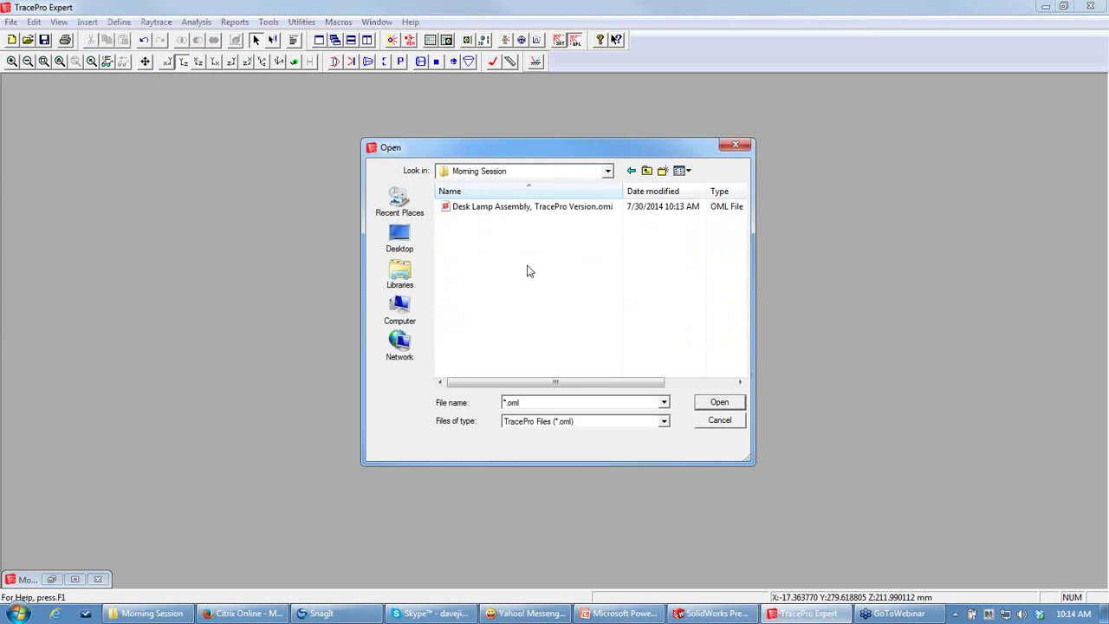
{"action": "left_click", "coordinate": [495, 208]}
{"action": "left_click", "coordinate": [723, 403]}
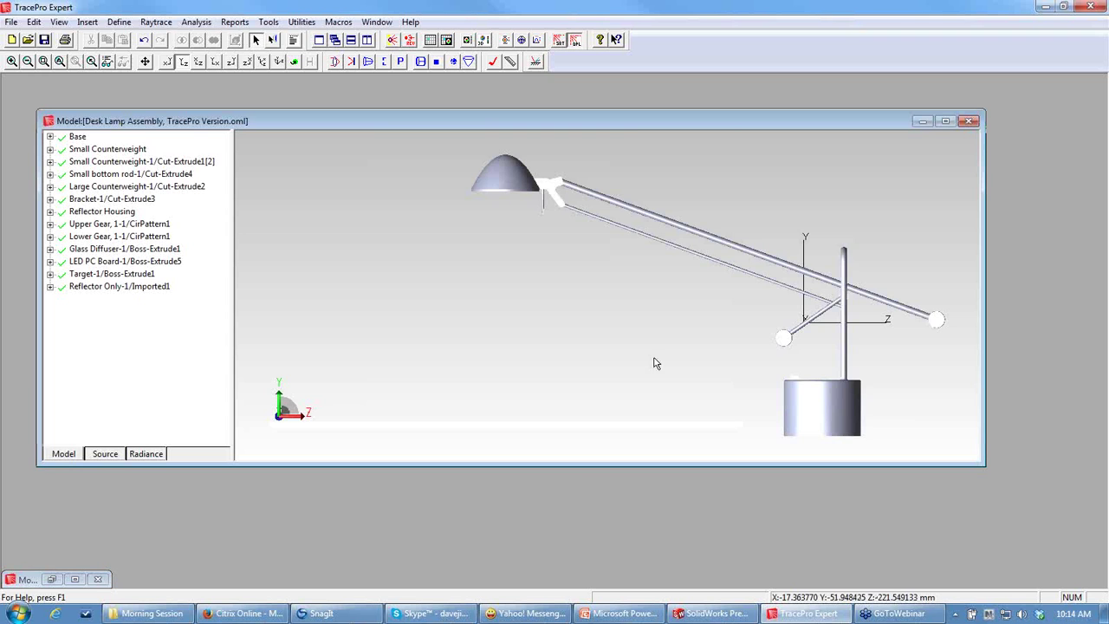
Orbit the lamp to reveal the floor plane and expand the Glass Diffuser's surfaces and material.
{"action": "left_click", "coordinate": [295, 61]}
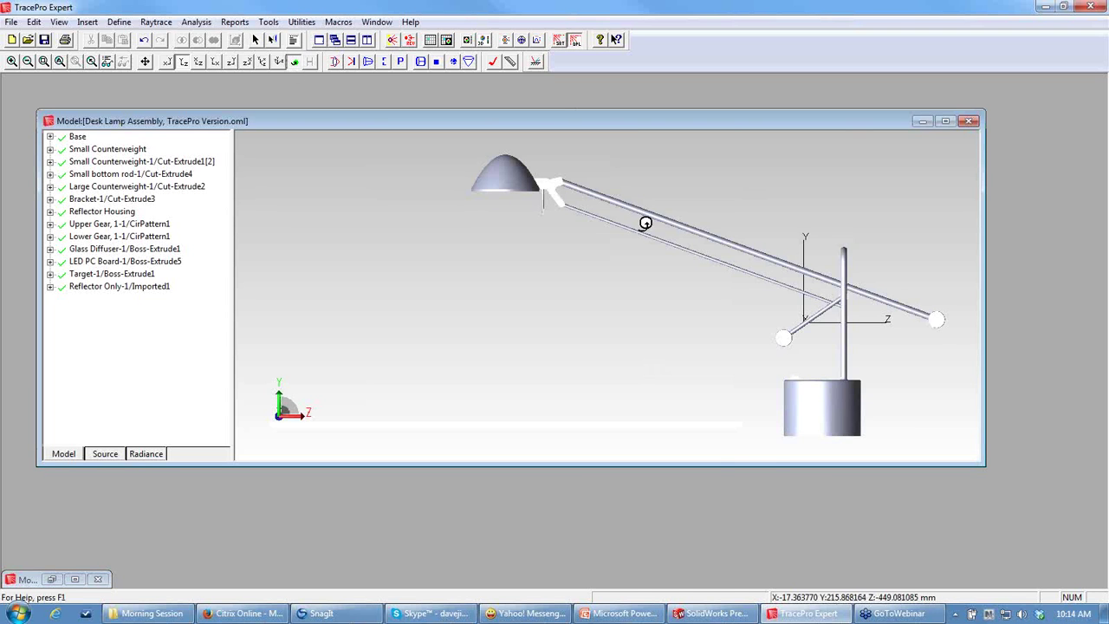
{"action": "left_click_drag", "start_coordinate": [813, 286], "coordinate": [439, 242]}
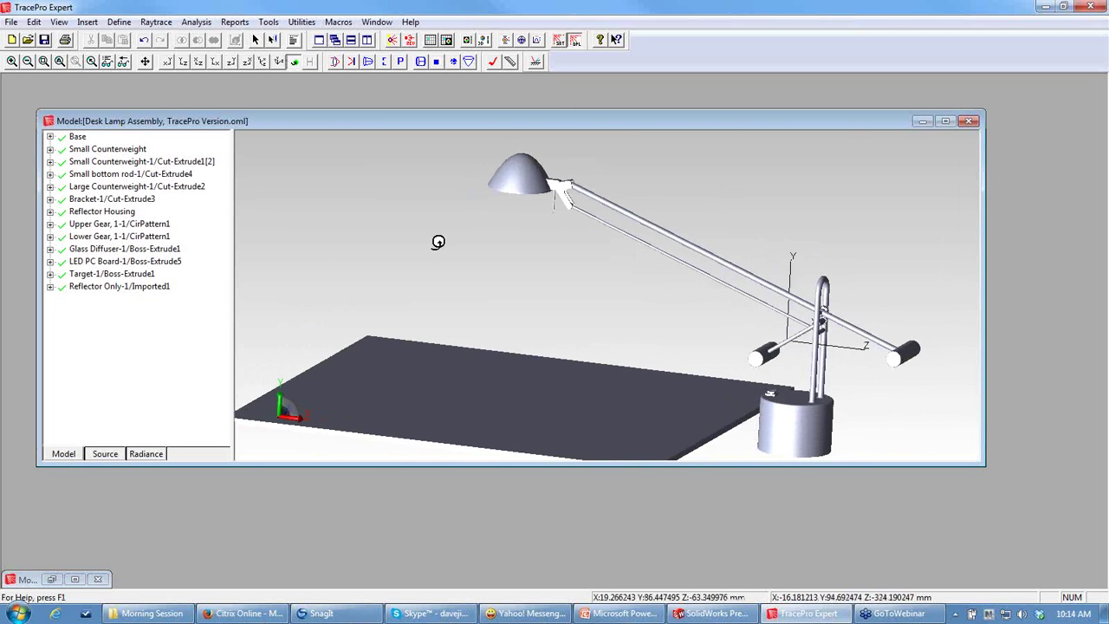
{"action": "left_click", "coordinate": [50, 248]}
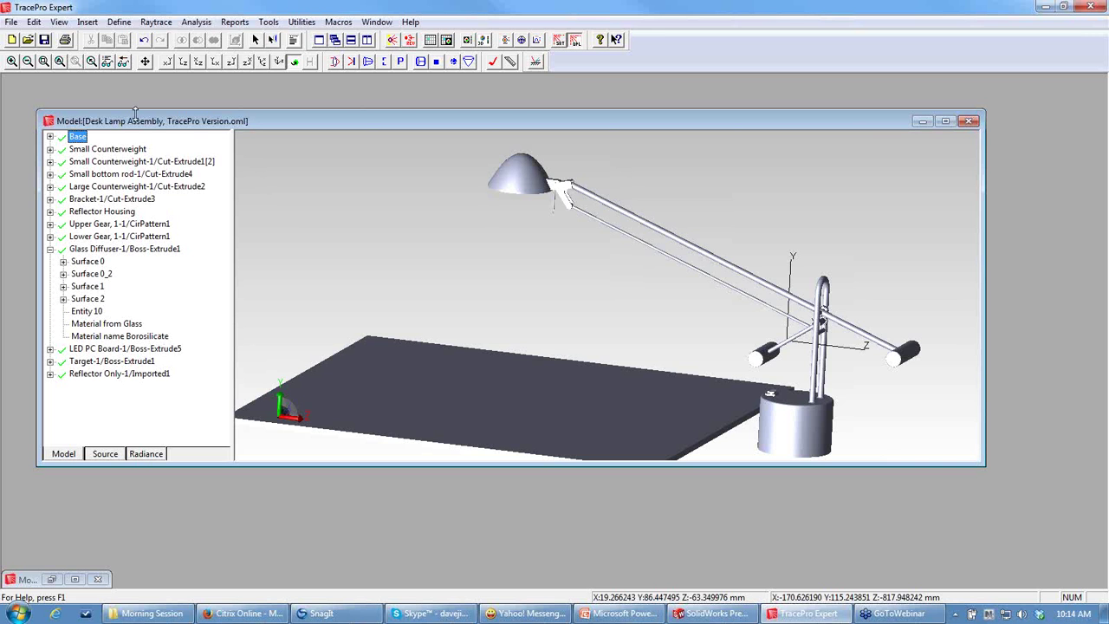
{"action": "left_click", "coordinate": [11, 23]}
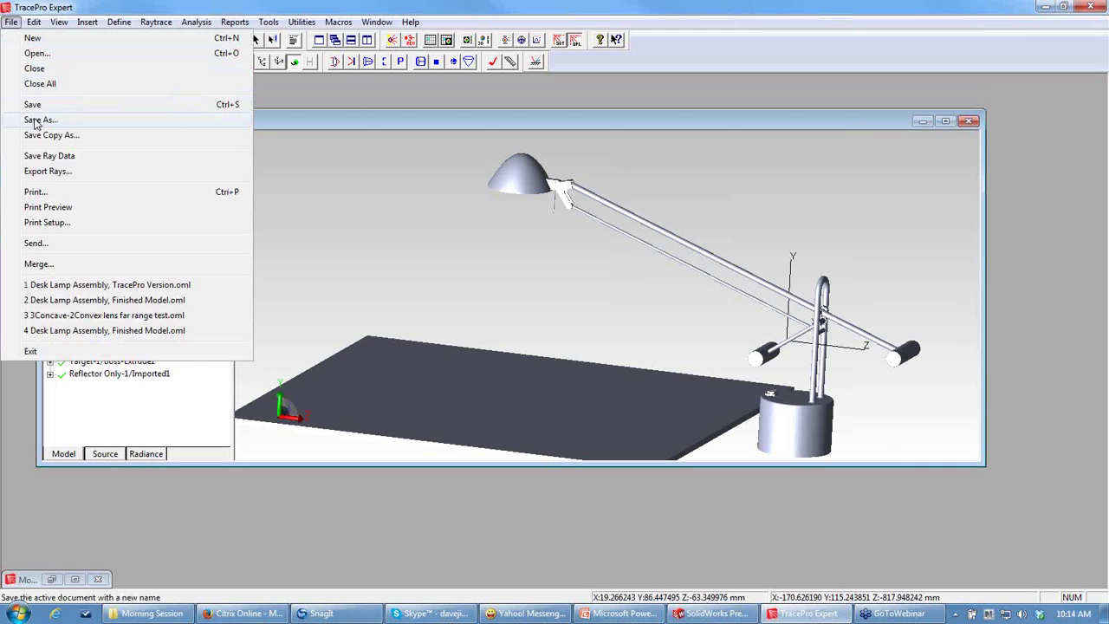
Open the ACIS (*.sat) version of the desk lamp assembly.
{"action": "left_click", "coordinate": [32, 67]}
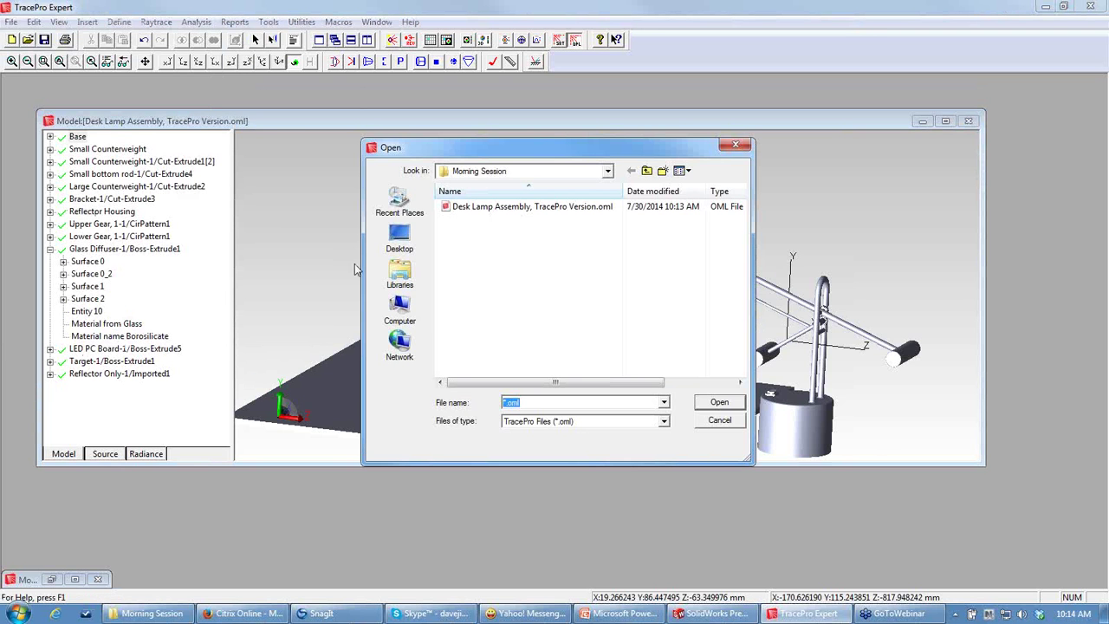
{"action": "left_click", "coordinate": [664, 422]}
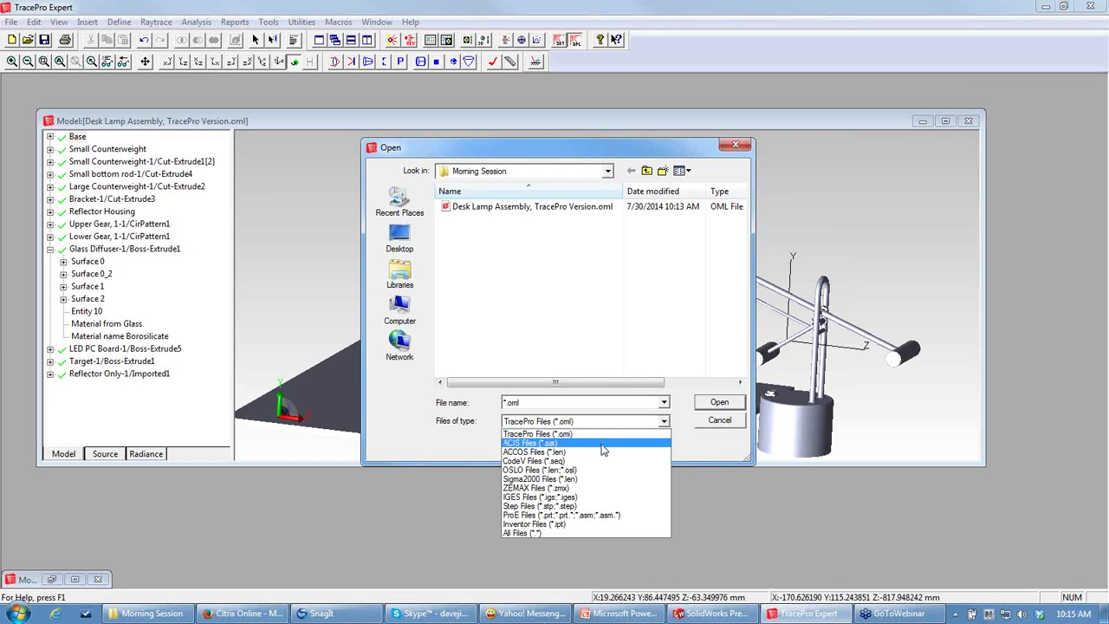
{"action": "left_click", "coordinate": [552, 444]}
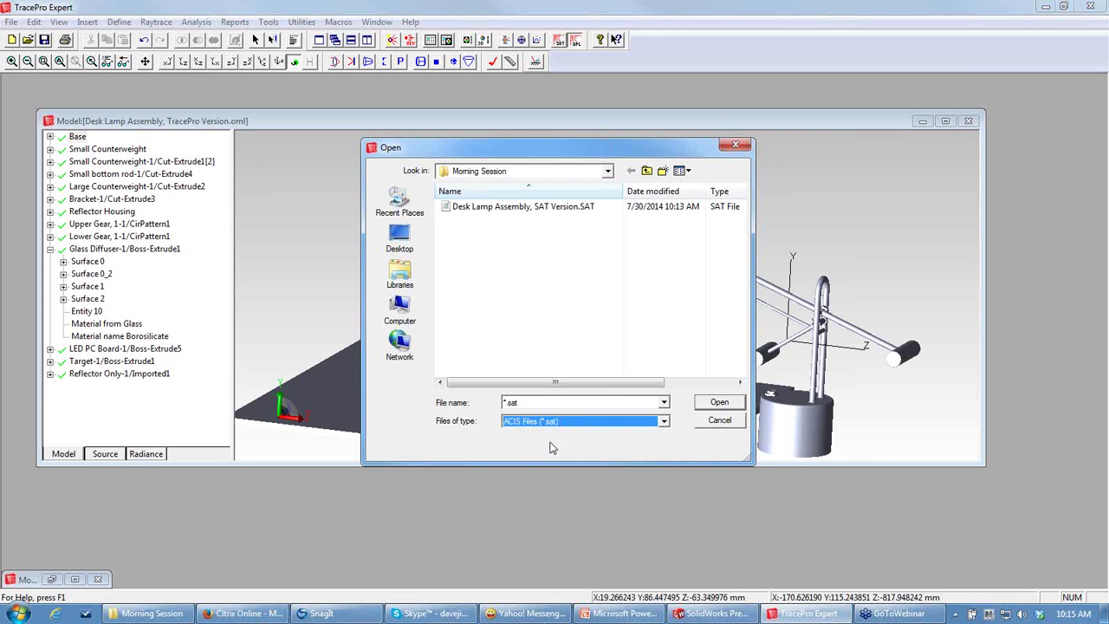
{"action": "left_click", "coordinate": [531, 208]}
{"action": "left_click", "coordinate": [719, 404]}
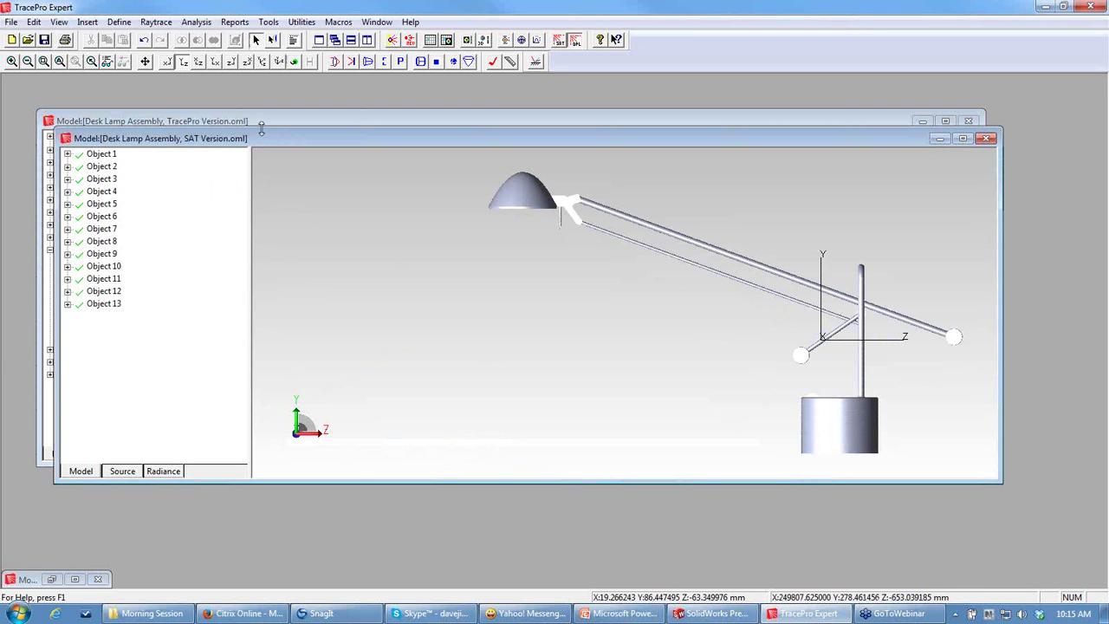
Open the STEP version of the desk lamp assembly.
{"action": "left_click", "coordinate": [11, 22]}
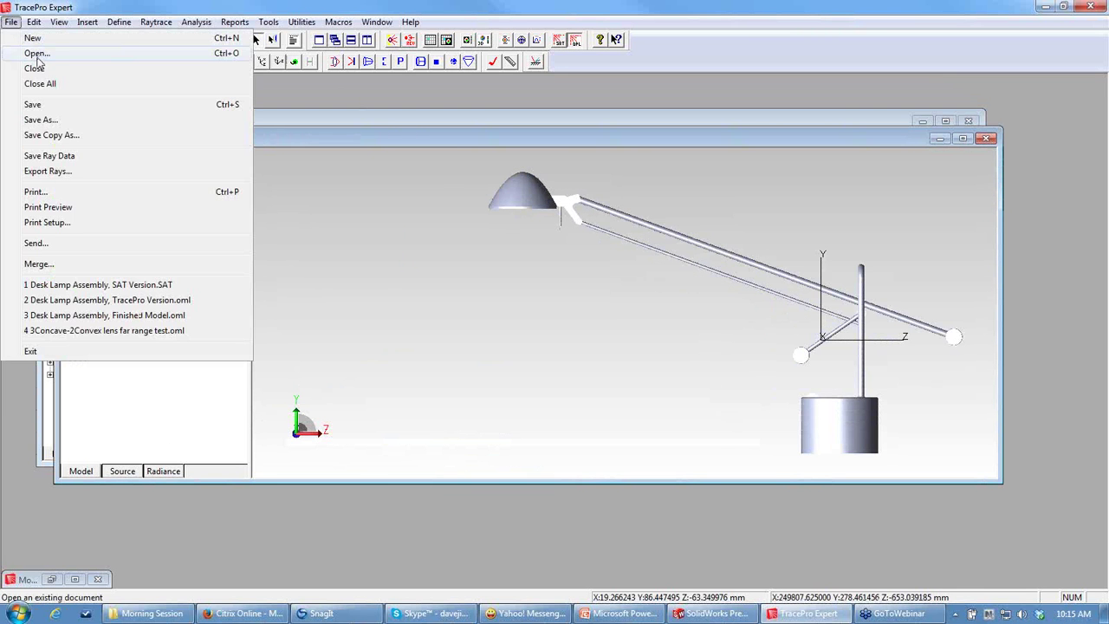
{"action": "left_click", "coordinate": [36, 54]}
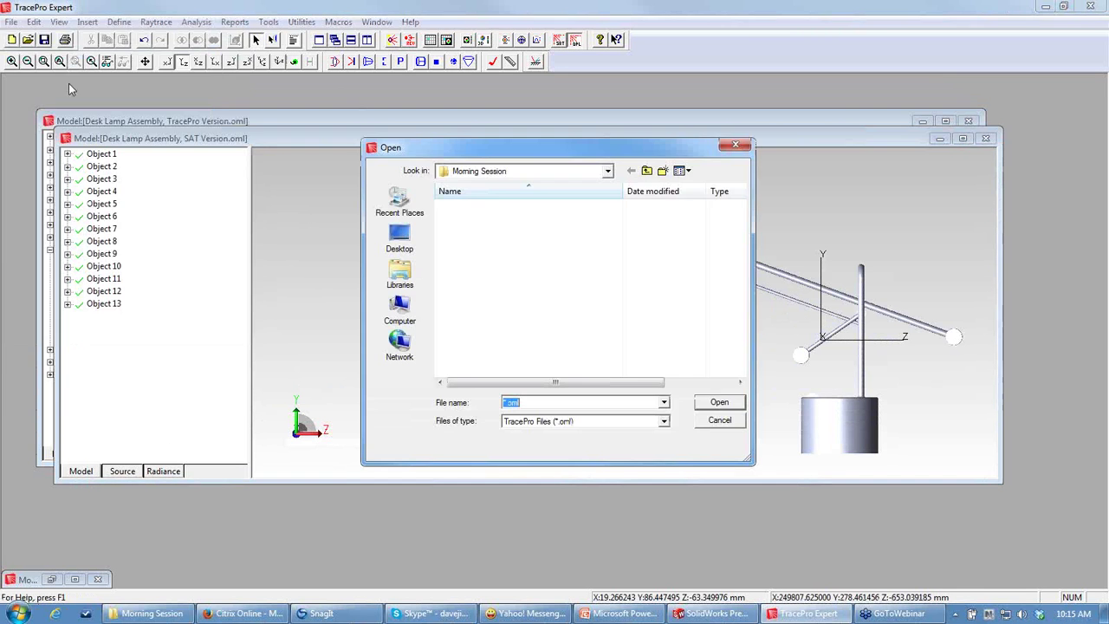
{"action": "left_click", "coordinate": [663, 422]}
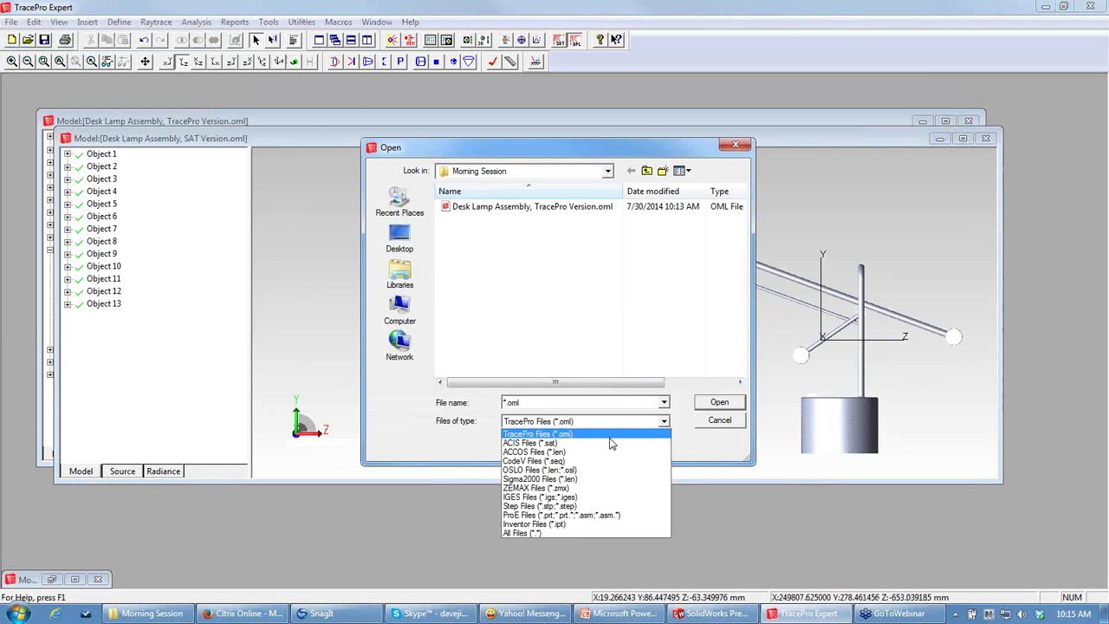
{"action": "left_click", "coordinate": [591, 506]}
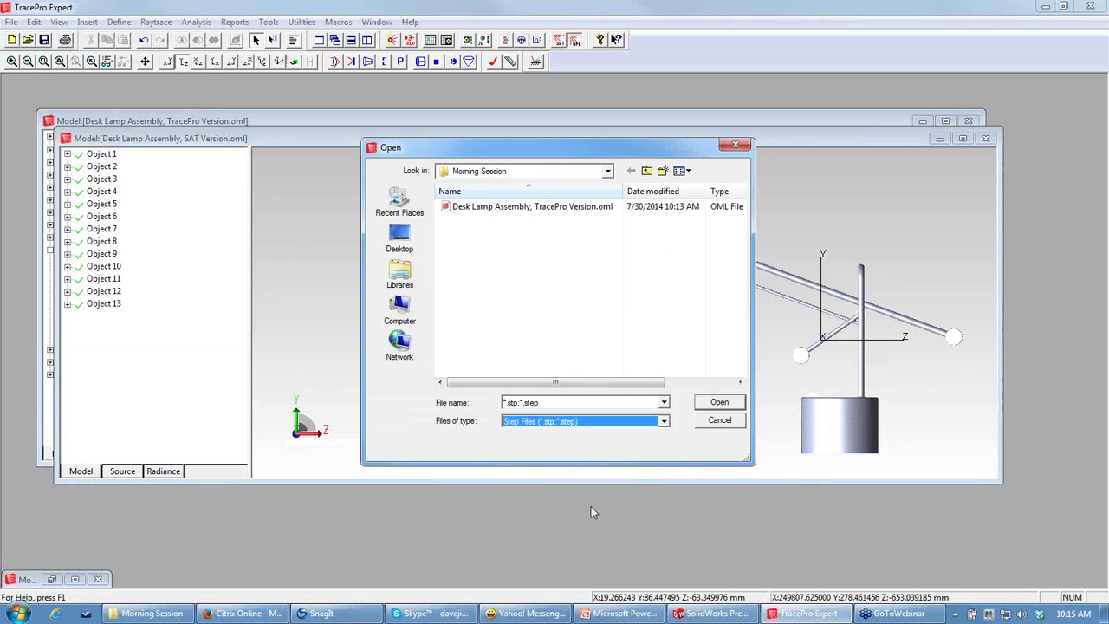
{"action": "left_click", "coordinate": [512, 208]}
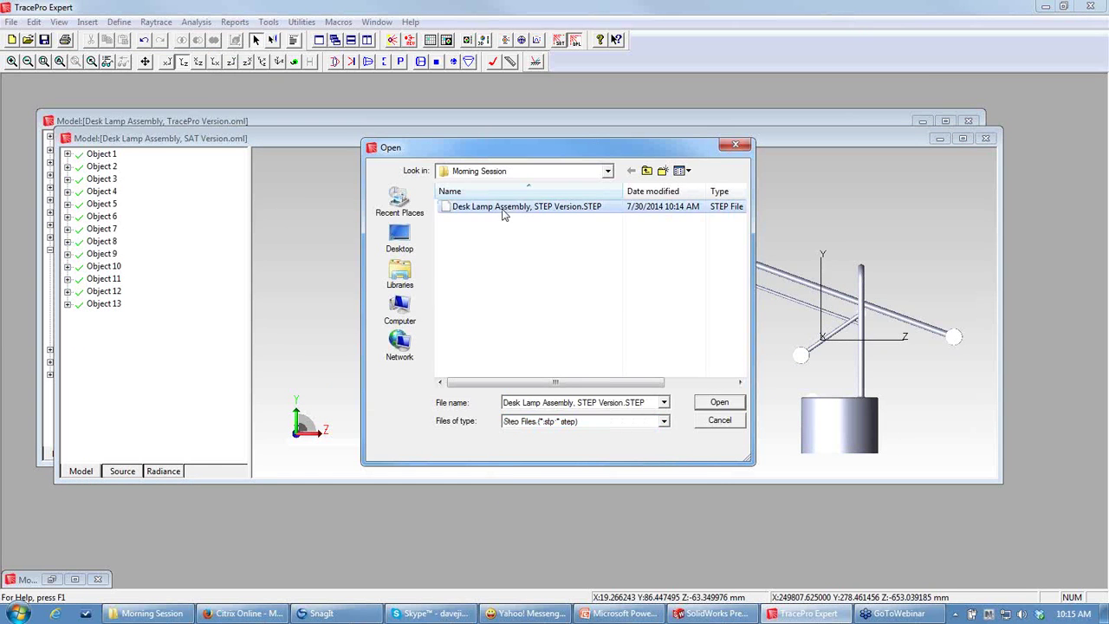
{"action": "left_click", "coordinate": [724, 405]}
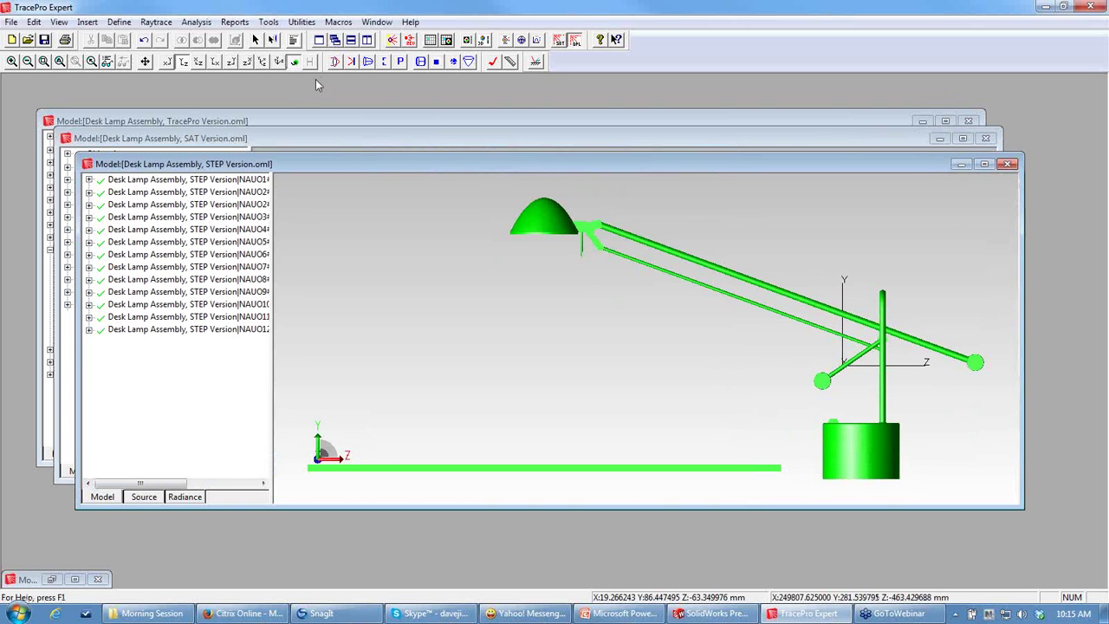
Orbit the STEP model to inspect its base plane, then close the STEP Version model.
{"action": "left_click", "coordinate": [183, 60]}
{"action": "left_click_drag", "start_coordinate": [760, 341], "coordinate": [742, 348]}
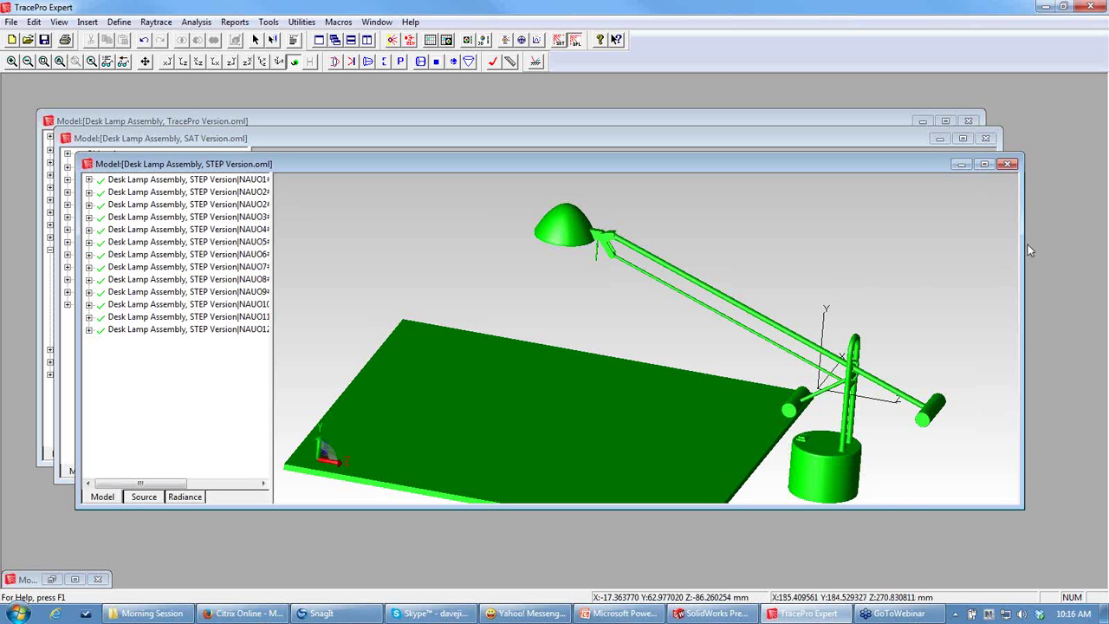
{"action": "left_click", "coordinate": [1008, 164]}
Close the SAT Version model, clear the Base selection and tilt the lamp view.
{"action": "left_click", "coordinate": [986, 139]}
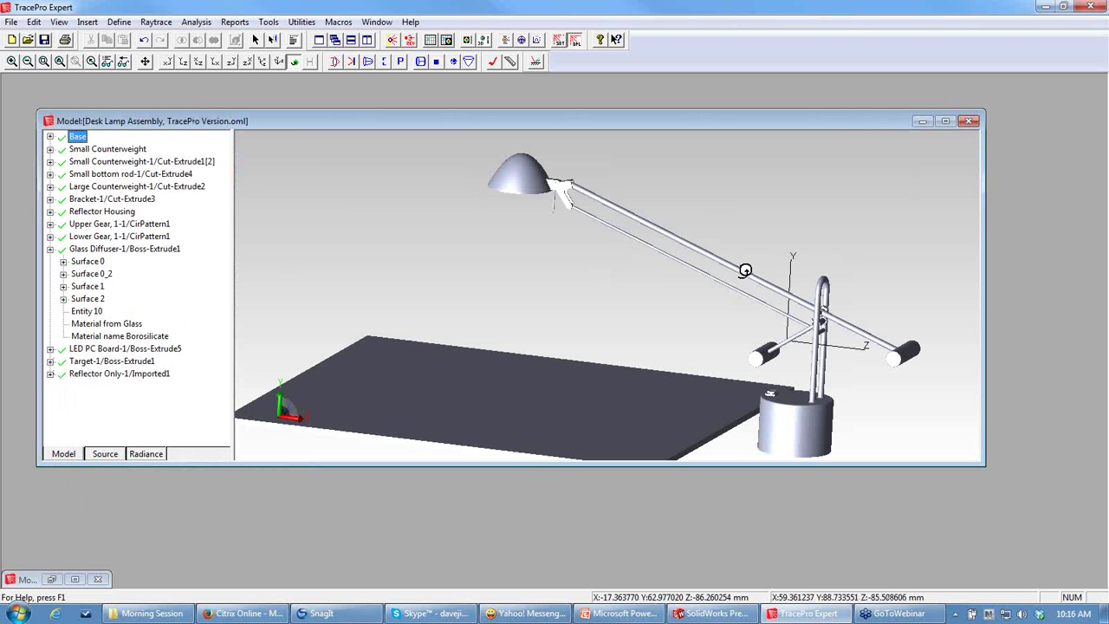
{"action": "left_click", "coordinate": [590, 269]}
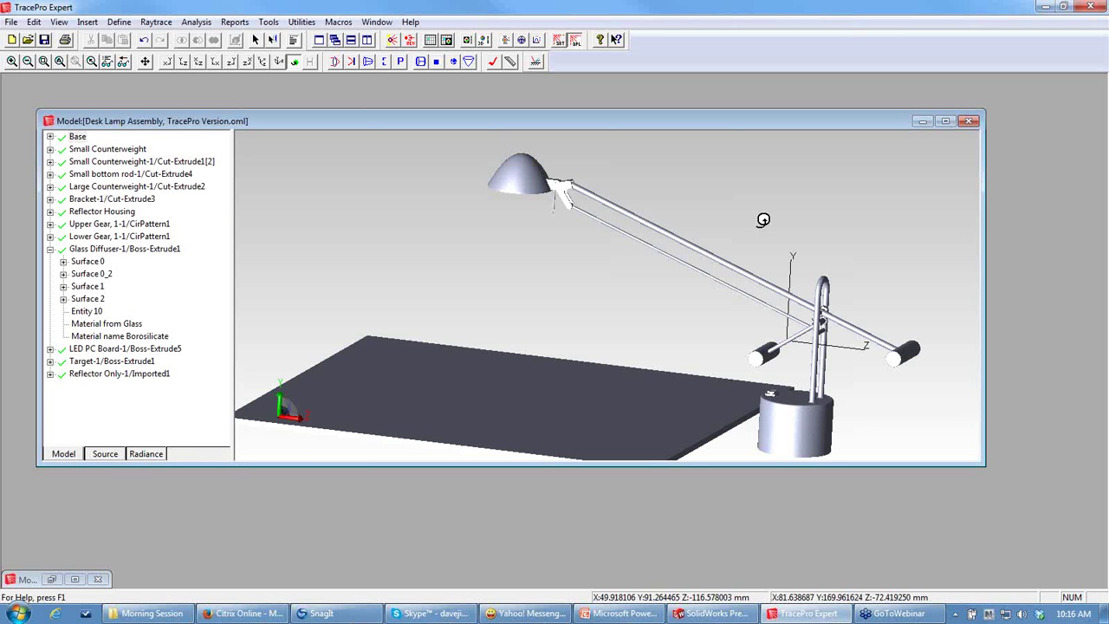
{"action": "left_click_drag", "start_coordinate": [763, 218], "coordinate": [748, 220]}
{"action": "left_click_drag", "start_coordinate": [850, 234], "coordinate": [847, 242]}
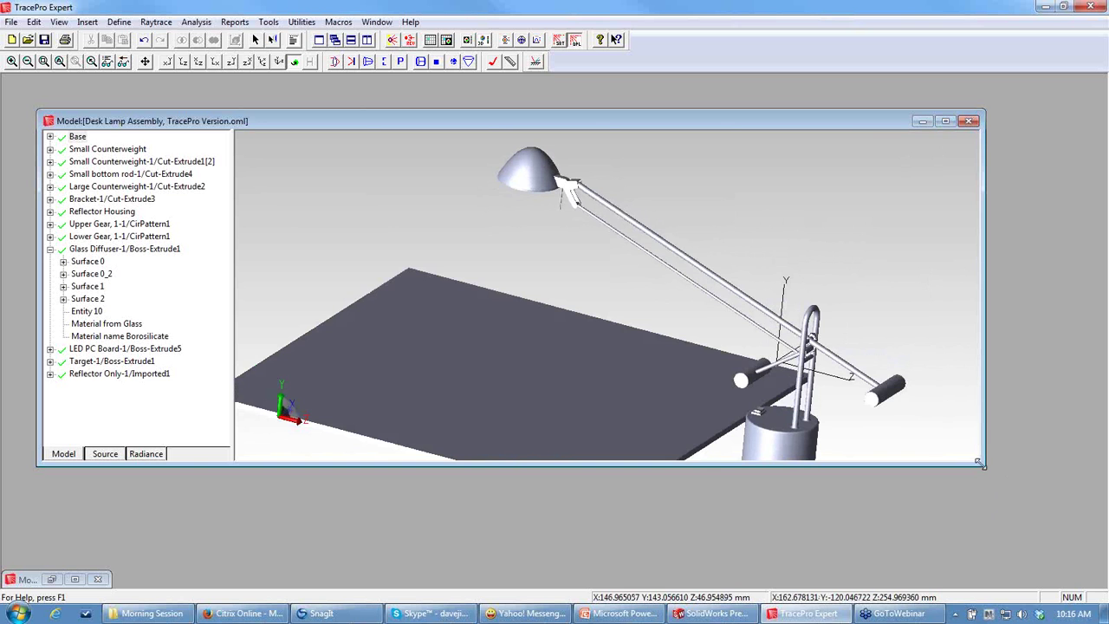
Enlarge the model window and zoom out until the whole desk plate and lamp show.
{"action": "left_click_drag", "start_coordinate": [980, 464], "coordinate": [1069, 585]}
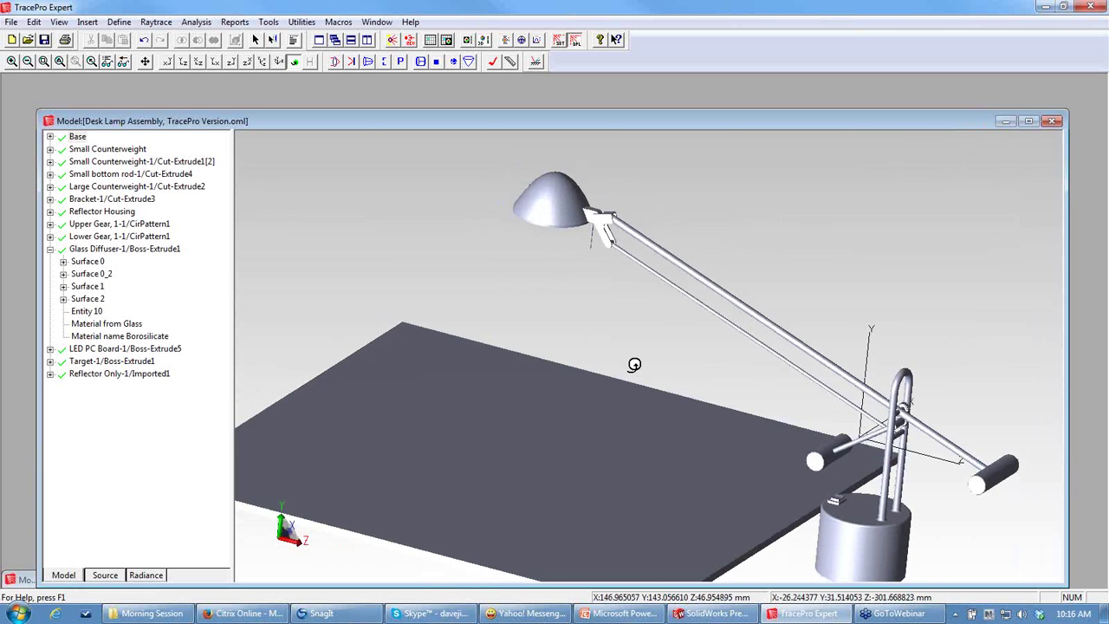
{"action": "scroll", "coordinate": [634, 365], "scroll_direction": "down", "scroll_amount": 3}
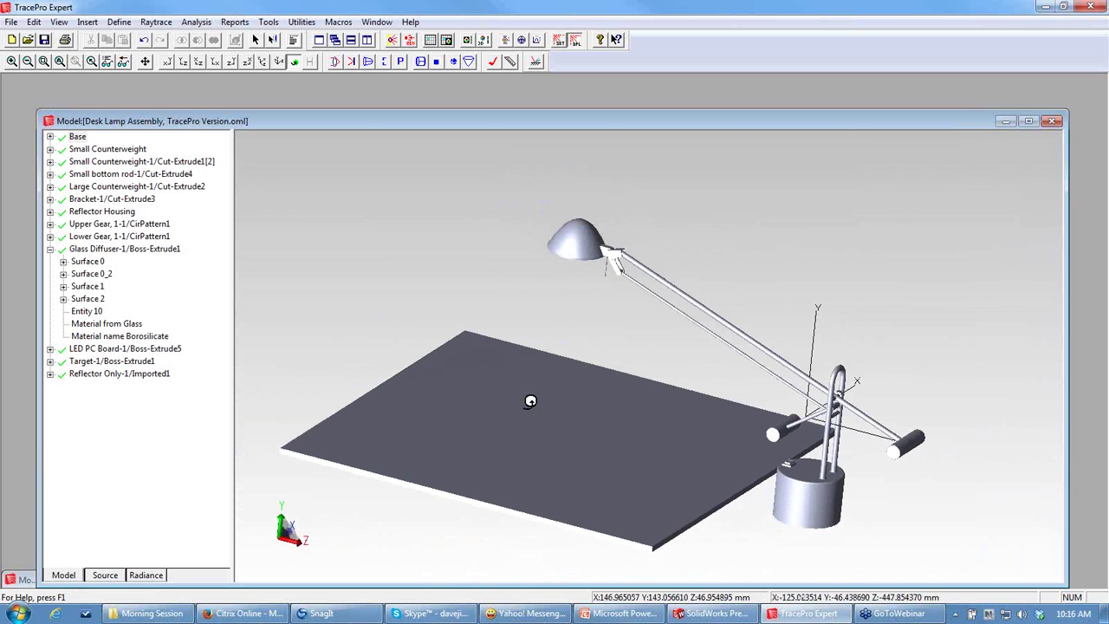
{"action": "left_click_drag", "start_coordinate": [530, 401], "coordinate": [549, 396]}
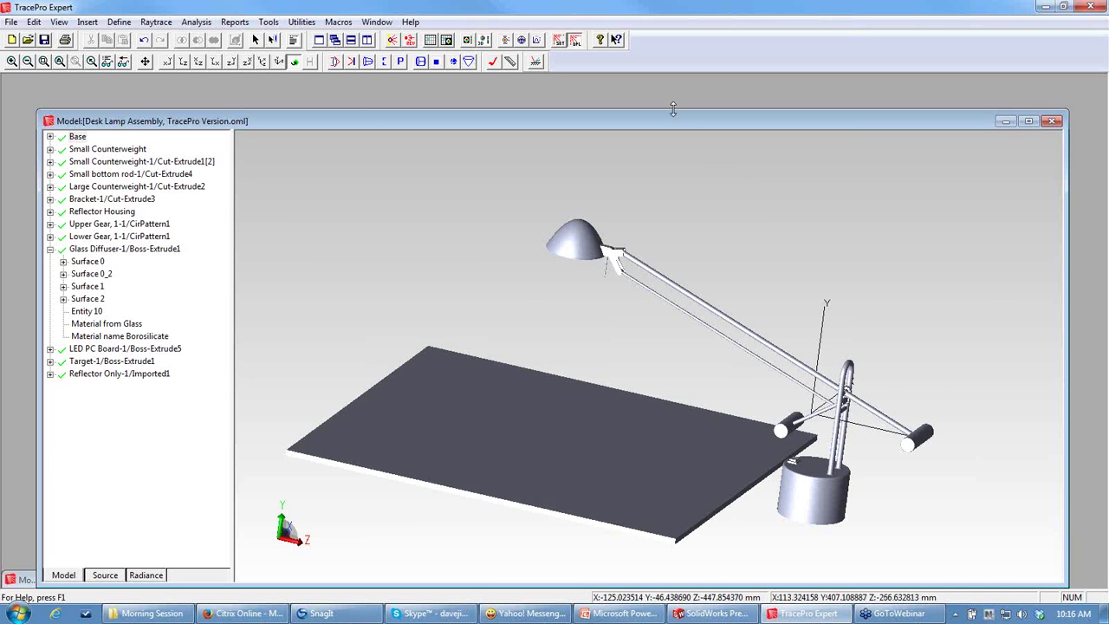
{"action": "left_click_drag", "start_coordinate": [673, 109], "coordinate": [674, 89]}
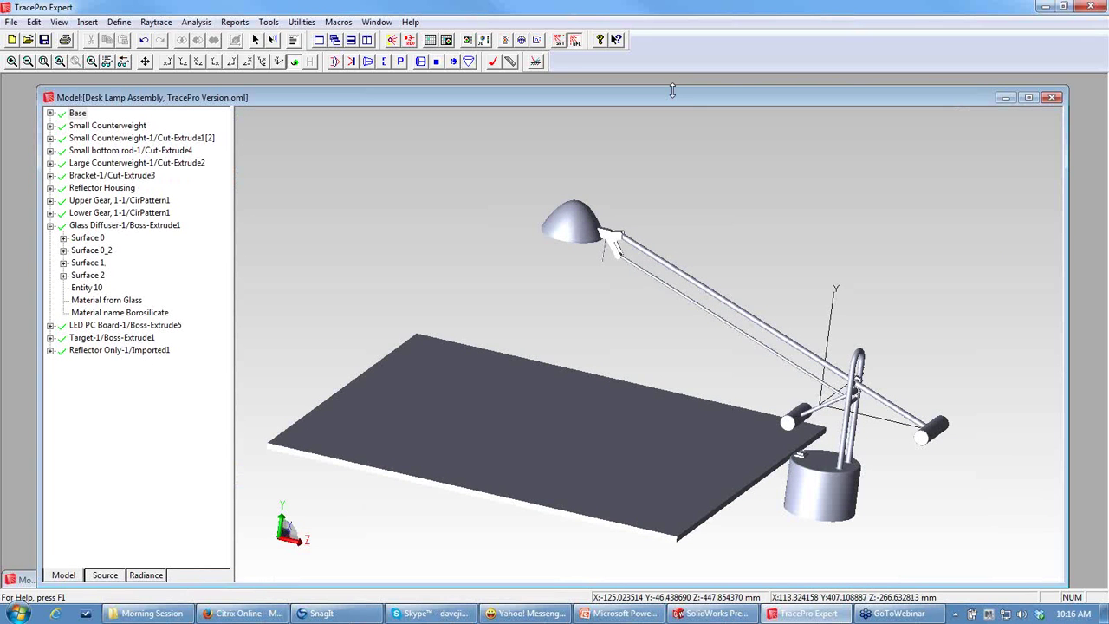
Apply the Black Paint surface property to the parts from Base through Lower Gear.
{"action": "left_click", "coordinate": [79, 114]}
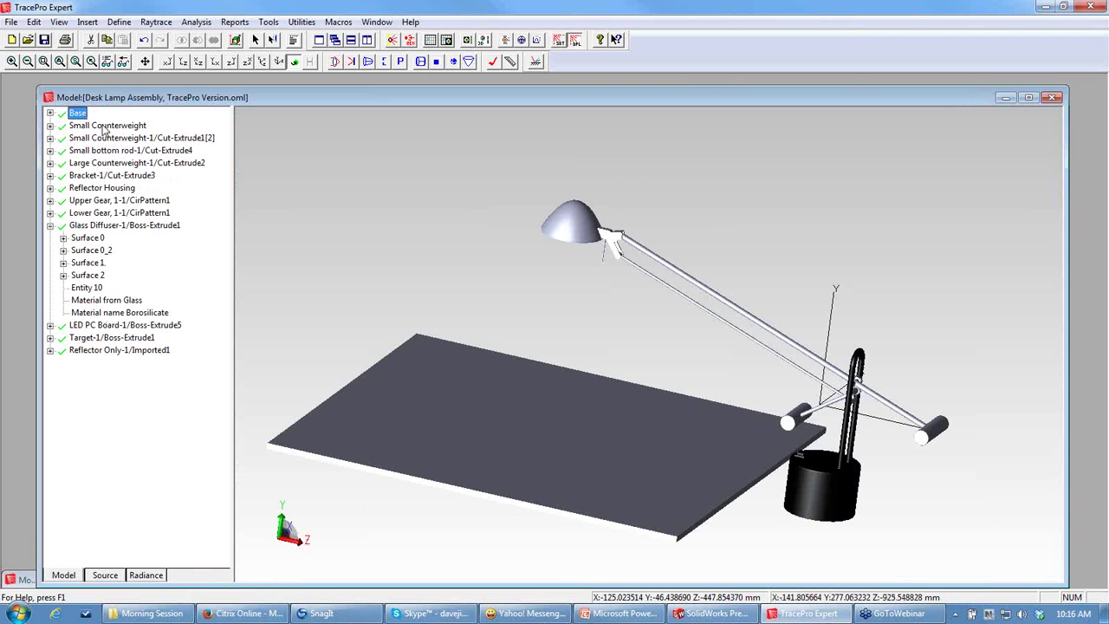
{"action": "left_click", "coordinate": [90, 214], "text": "shift"}
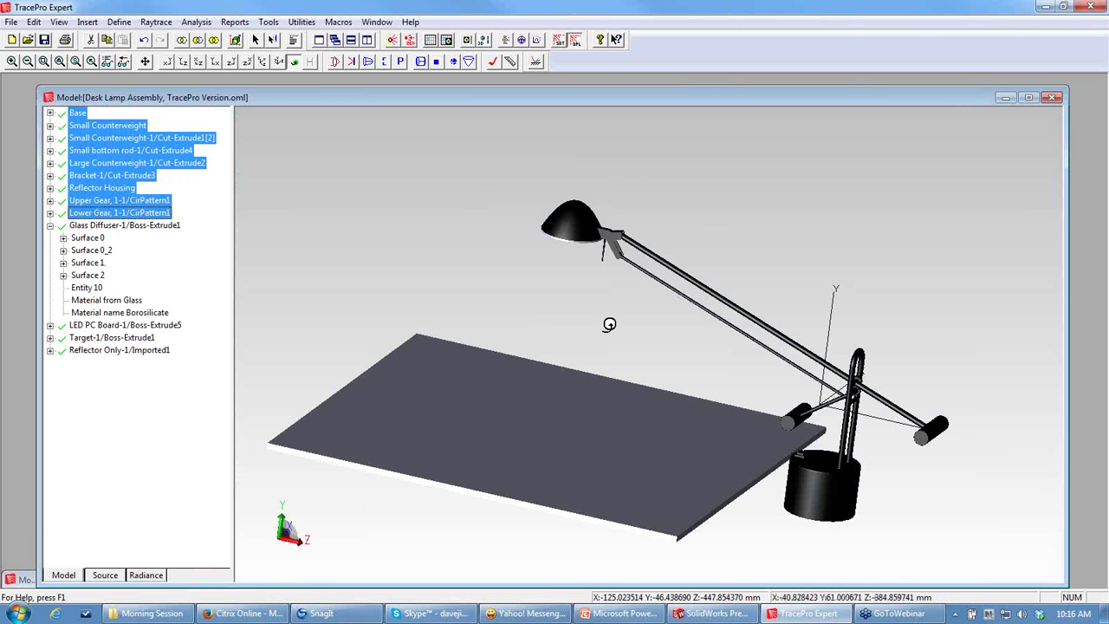
{"action": "right_click", "coordinate": [112, 179]}
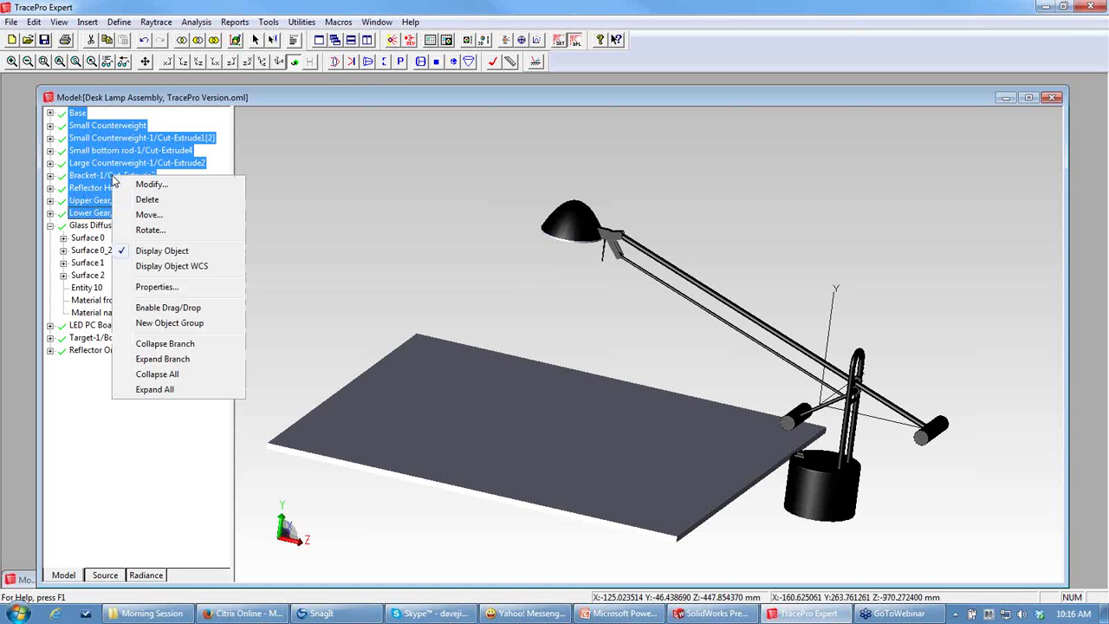
{"action": "left_click", "coordinate": [157, 289]}
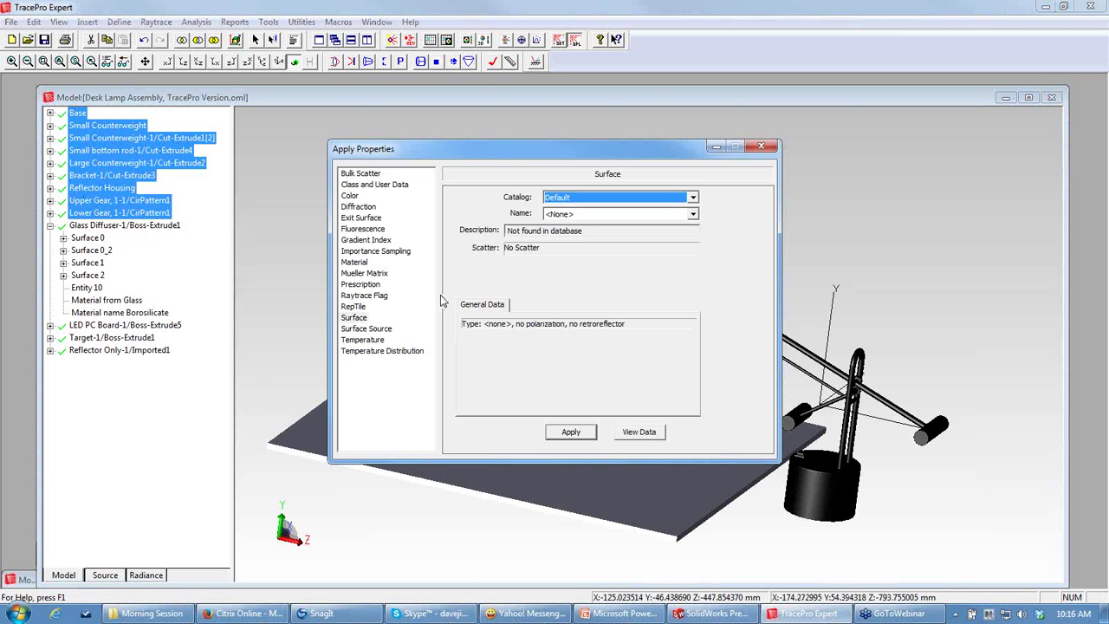
{"action": "left_click", "coordinate": [693, 215]}
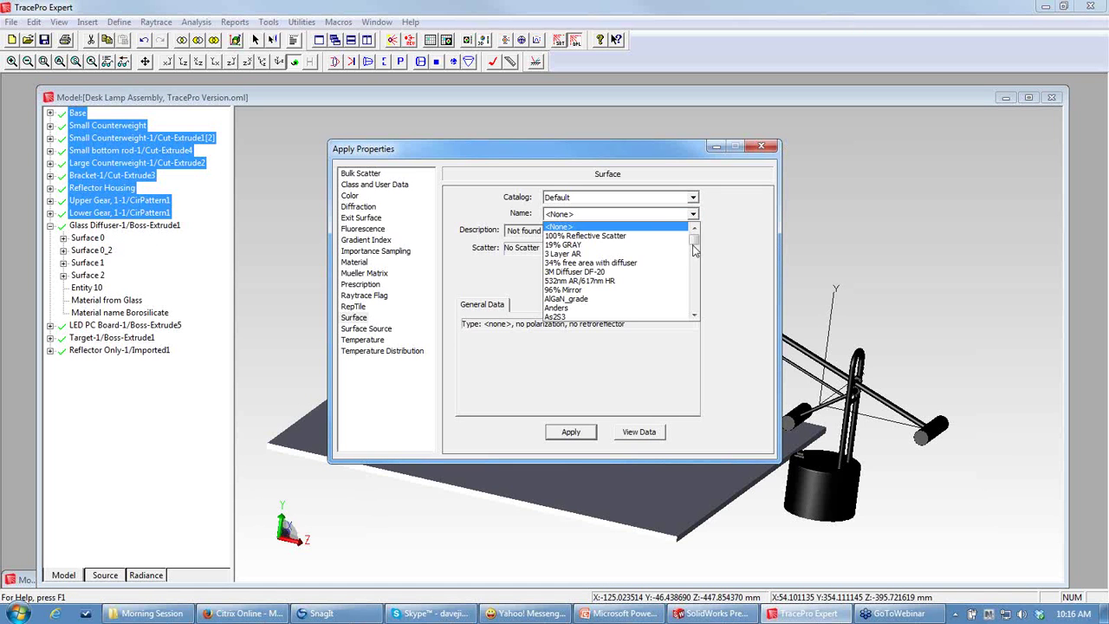
{"action": "scroll", "coordinate": [697, 319], "scroll_direction": "down", "scroll_amount": 5}
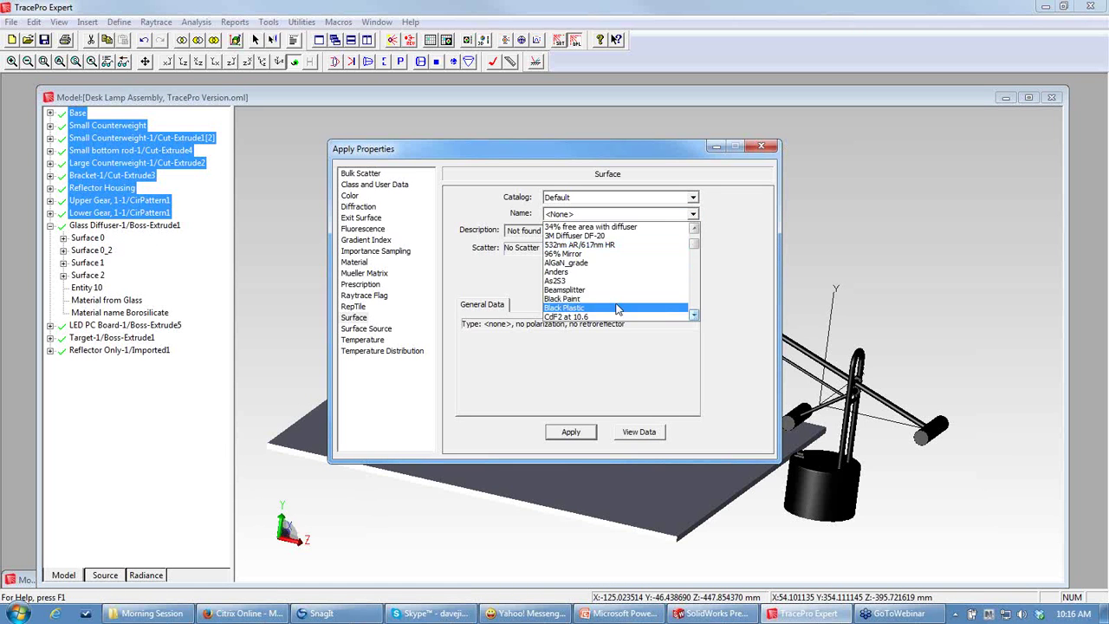
{"action": "left_click", "coordinate": [626, 305]}
{"action": "left_click", "coordinate": [576, 436]}
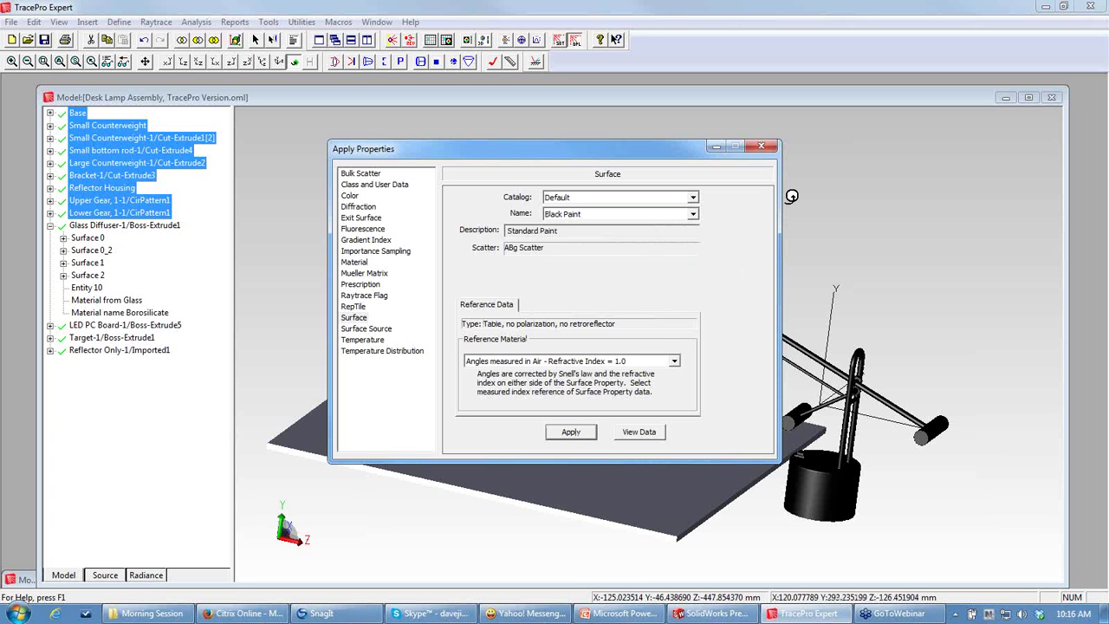
{"action": "left_click", "coordinate": [760, 149]}
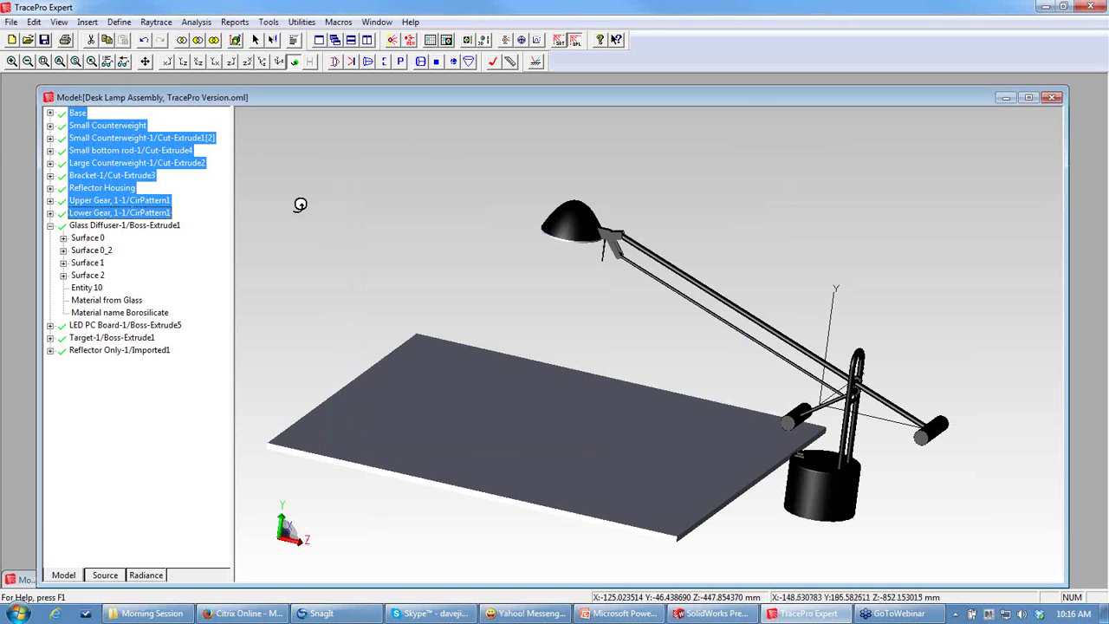
Check that Small bottom rod's Surface 10 and Surface 4 now show Black Paint.
{"action": "left_click", "coordinate": [51, 150]}
{"action": "left_click", "coordinate": [63, 175]}
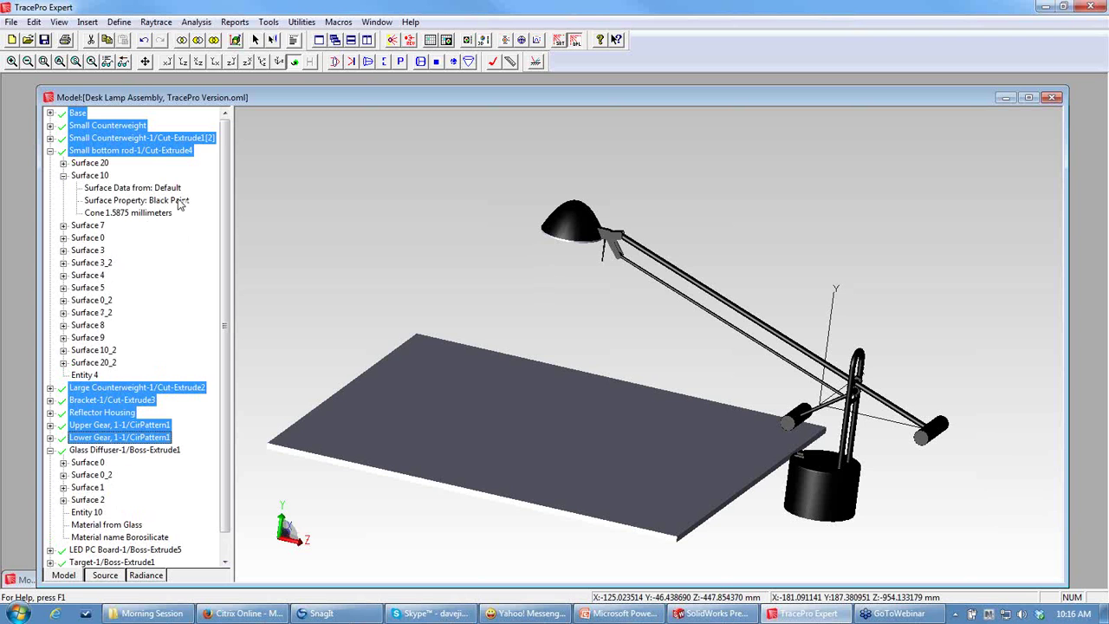
{"action": "left_click", "coordinate": [64, 275]}
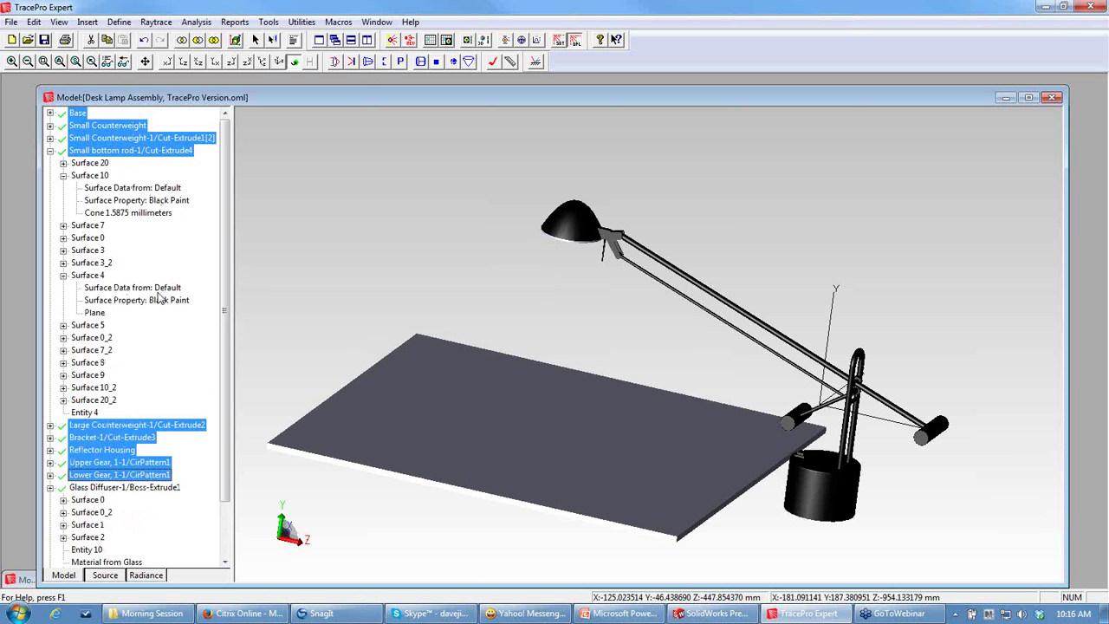
{"action": "left_click", "coordinate": [50, 151]}
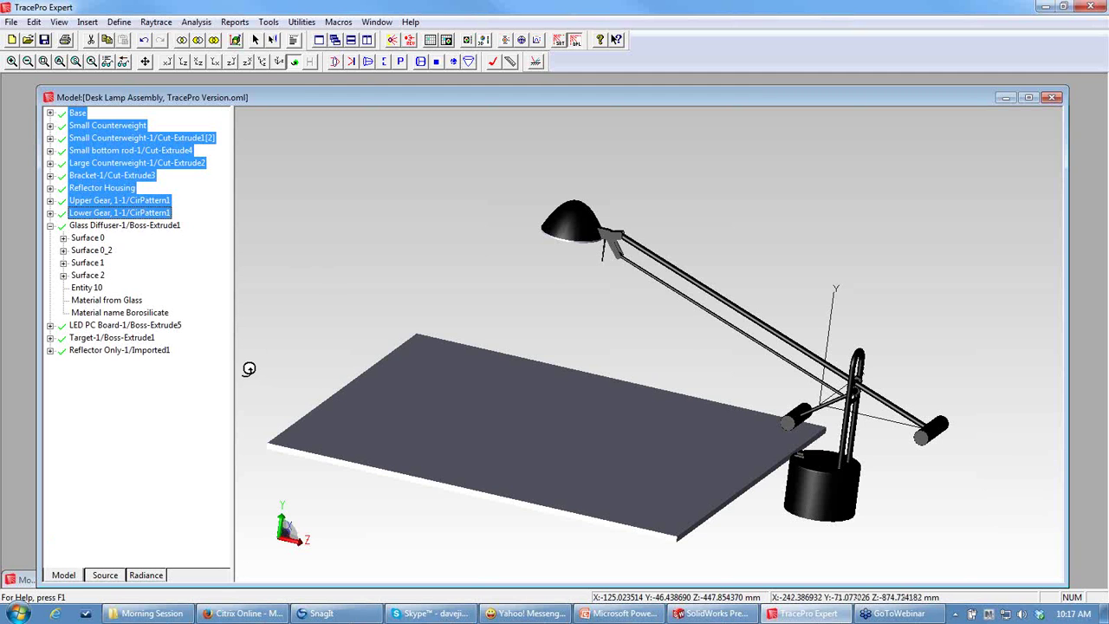
Rename Surface 4, the Target part's top face, to 'Top'.
{"action": "left_click", "coordinate": [102, 339]}
{"action": "left_click", "coordinate": [50, 338]}
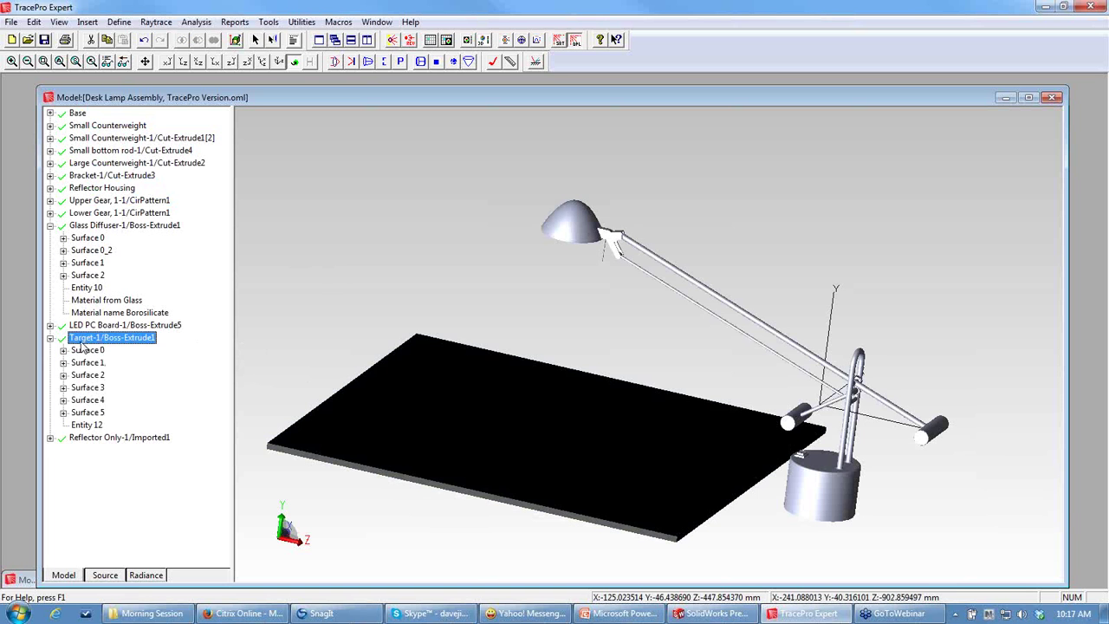
{"action": "left_click", "coordinate": [87, 350]}
{"action": "left_click", "coordinate": [87, 362]}
{"action": "left_click", "coordinate": [87, 374]}
{"action": "left_click", "coordinate": [87, 388]}
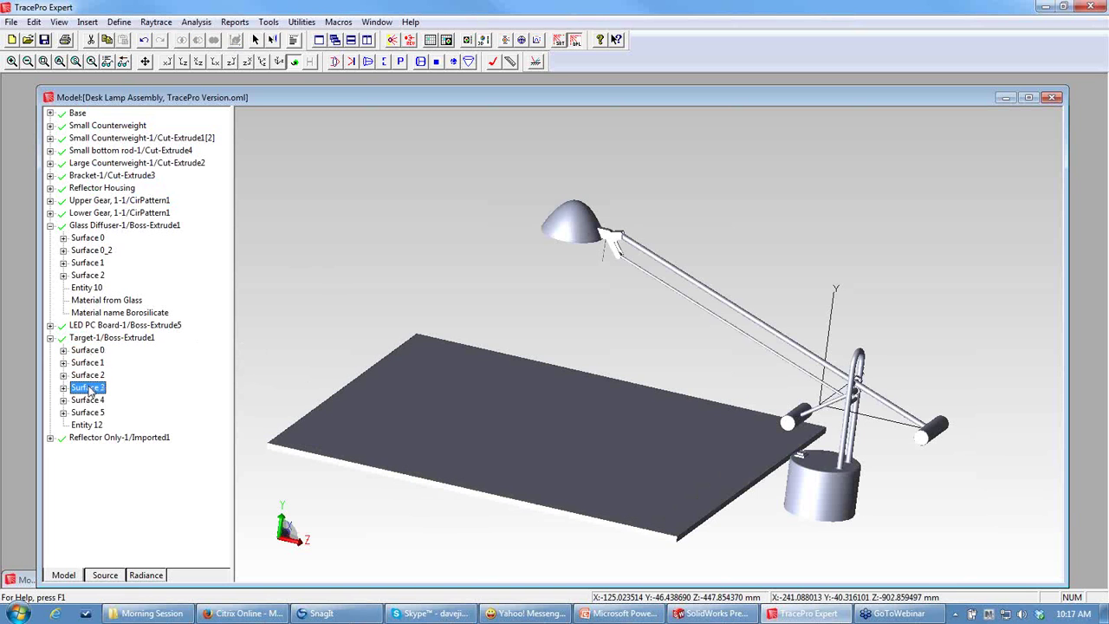
{"action": "left_click", "coordinate": [88, 400]}
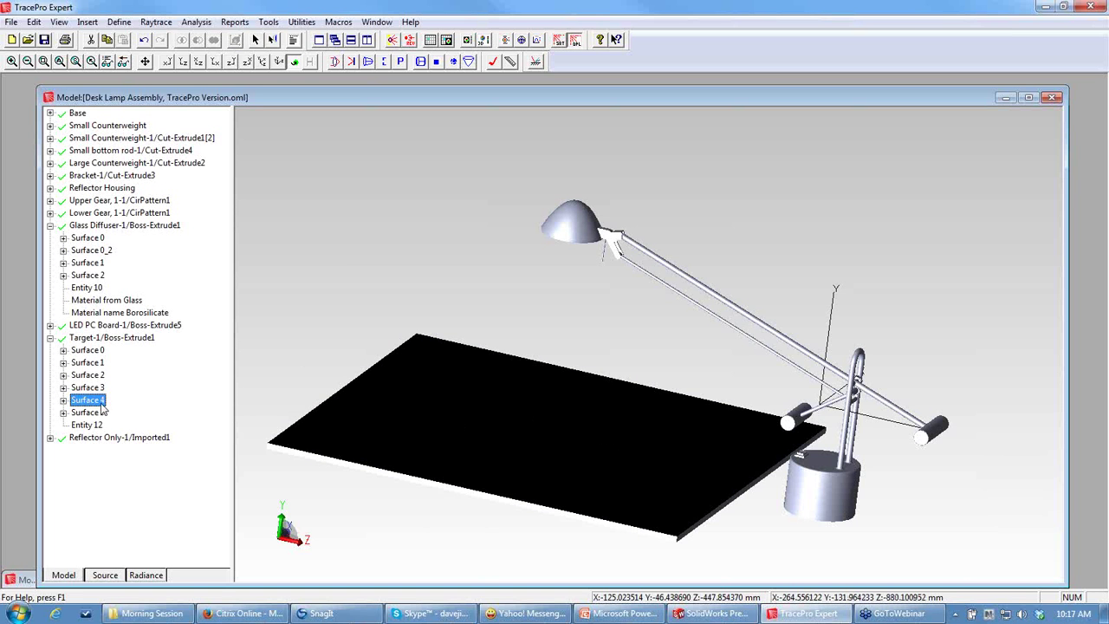
{"action": "left_click", "coordinate": [88, 402]}
{"action": "type", "text": "Top"}
{"action": "key", "text": "Return"}
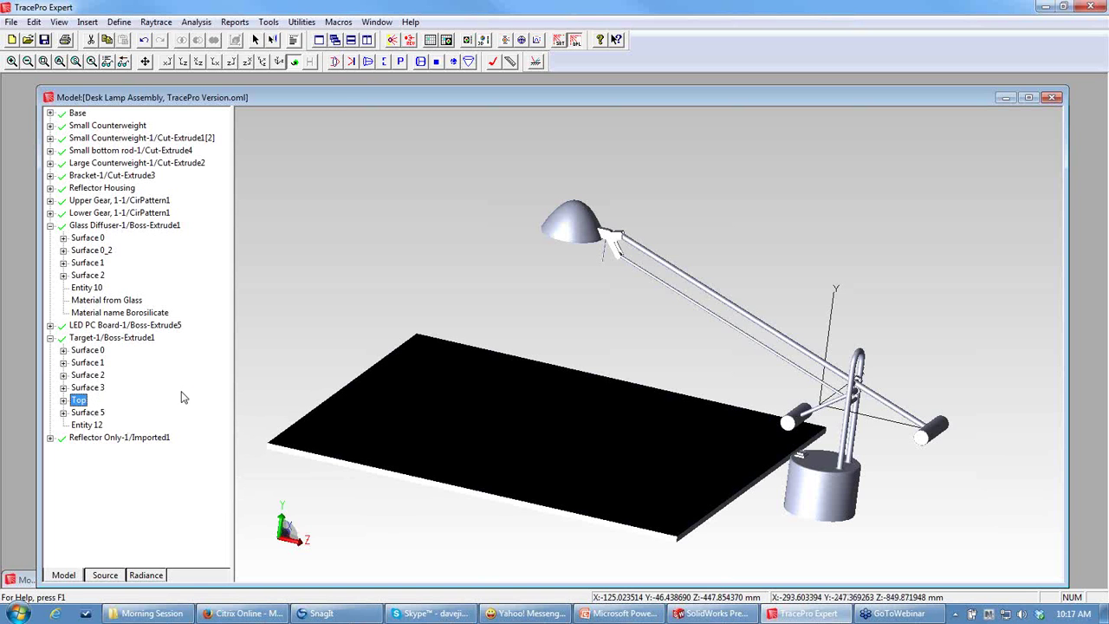
Apply the Perfect Absorber surface property to the target's Top surface.
{"action": "right_click", "coordinate": [84, 403]}
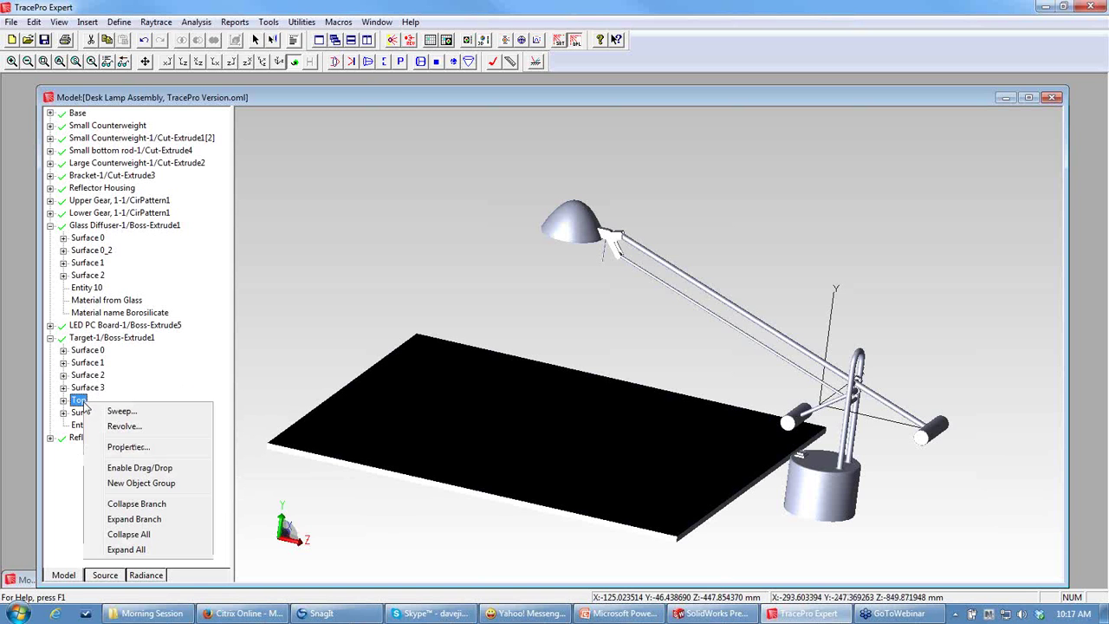
{"action": "left_click", "coordinate": [134, 447]}
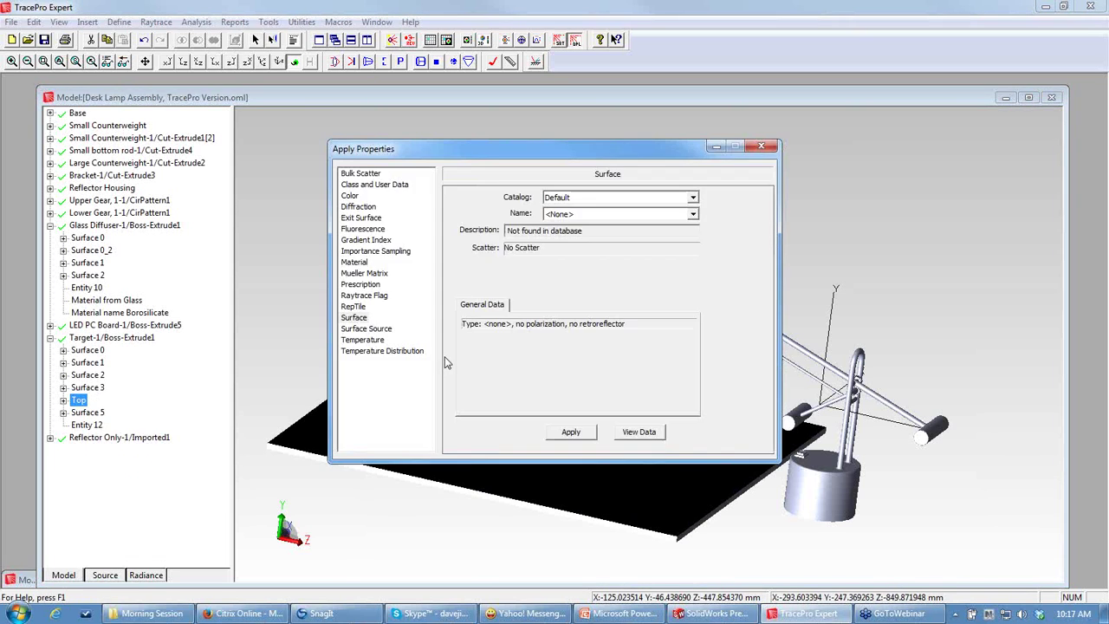
{"action": "left_click", "coordinate": [693, 215]}
{"action": "left_click", "coordinate": [693, 215]}
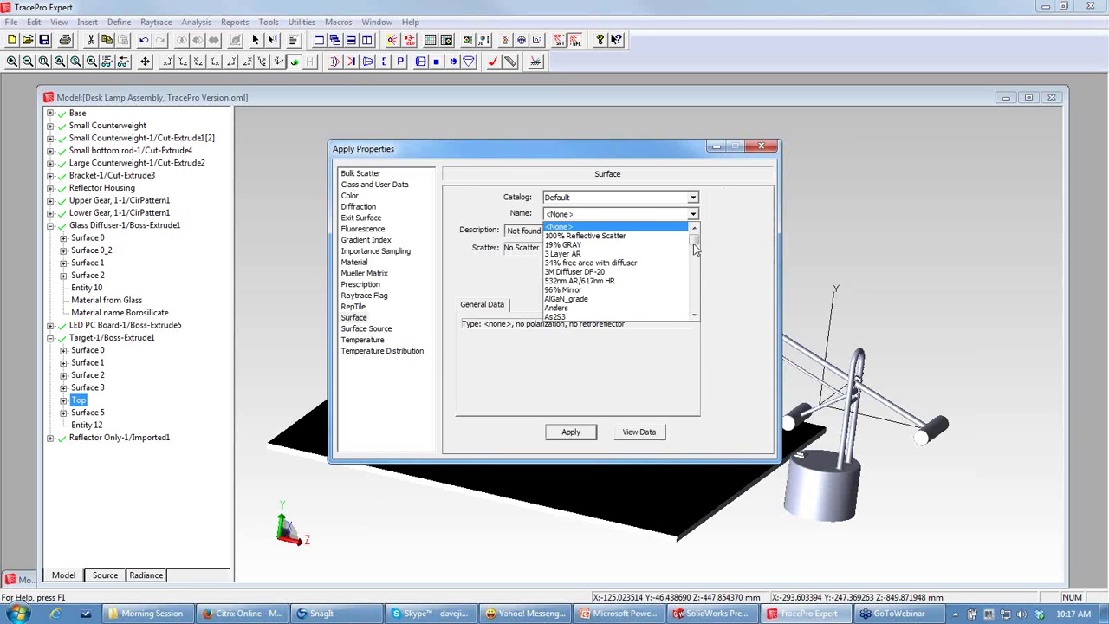
{"action": "left_click", "coordinate": [697, 253]}
{"action": "left_click_drag", "start_coordinate": [699, 260], "coordinate": [696, 299]}
{"action": "left_click", "coordinate": [645, 282]}
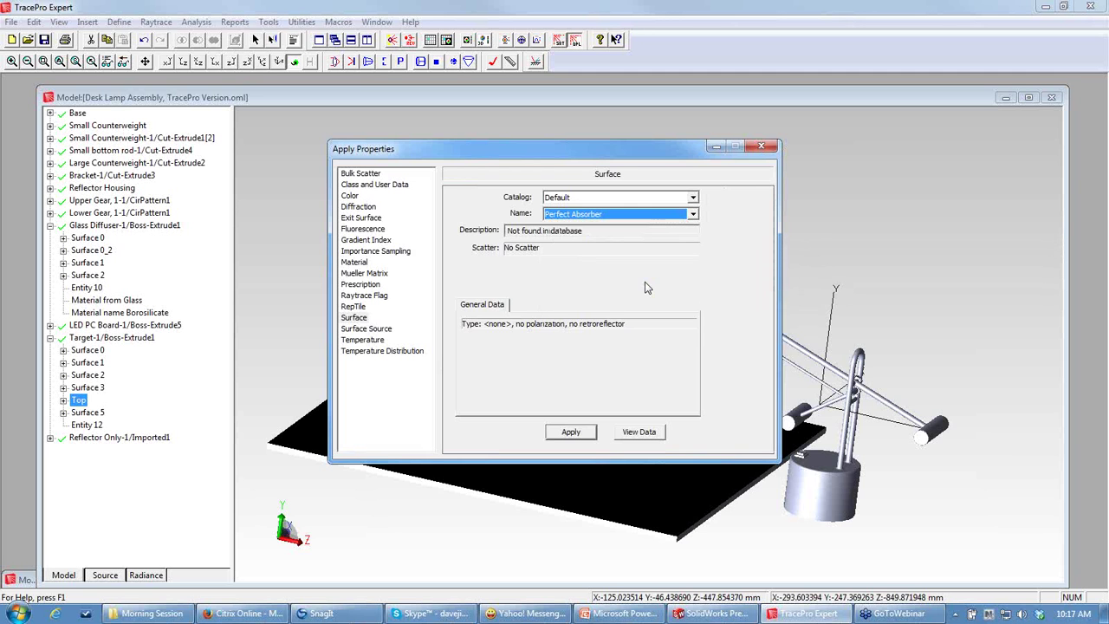
{"action": "left_click", "coordinate": [583, 433]}
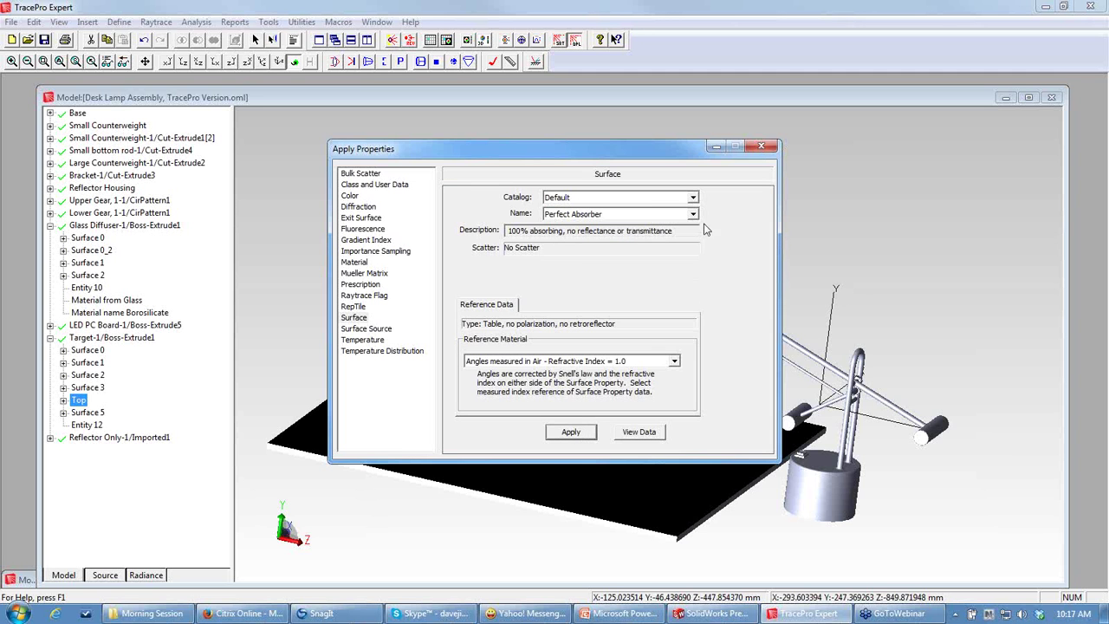
{"action": "left_click", "coordinate": [761, 147]}
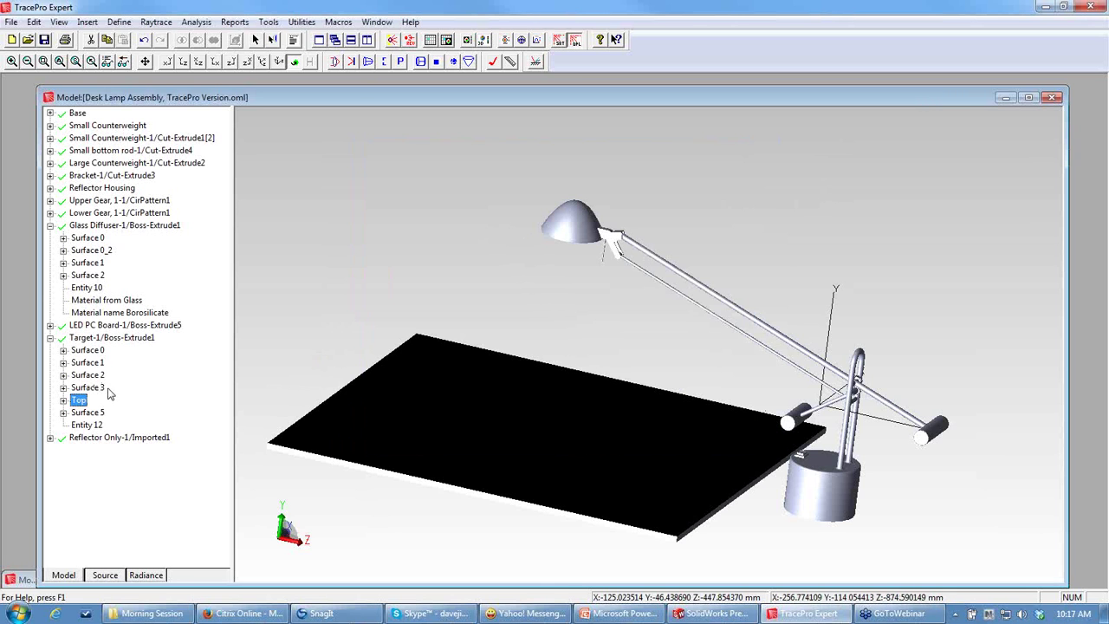
Hide the target plate and the glass diffuser.
{"action": "left_click_drag", "start_coordinate": [551, 386], "coordinate": [564, 373]}
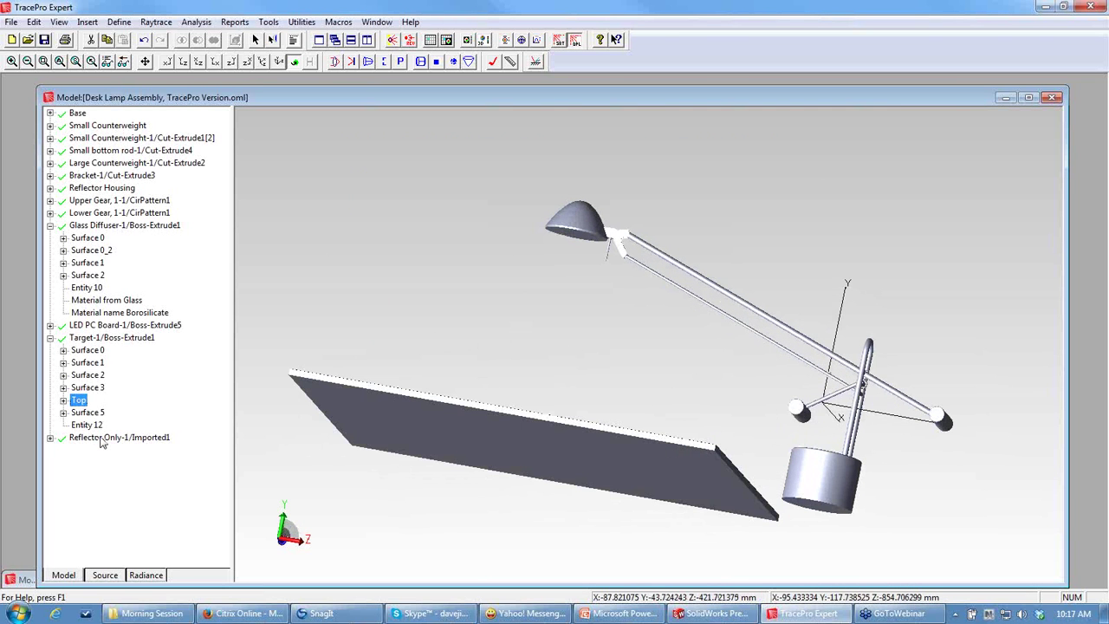
{"action": "left_click", "coordinate": [97, 338]}
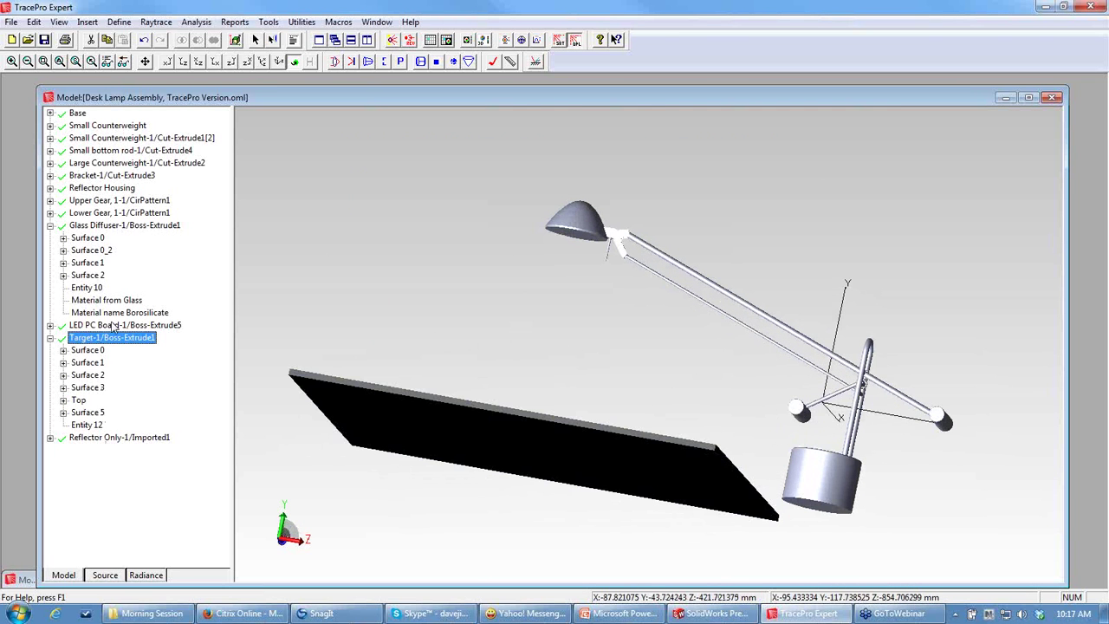
{"action": "left_click", "coordinate": [103, 227], "text": "ctrl"}
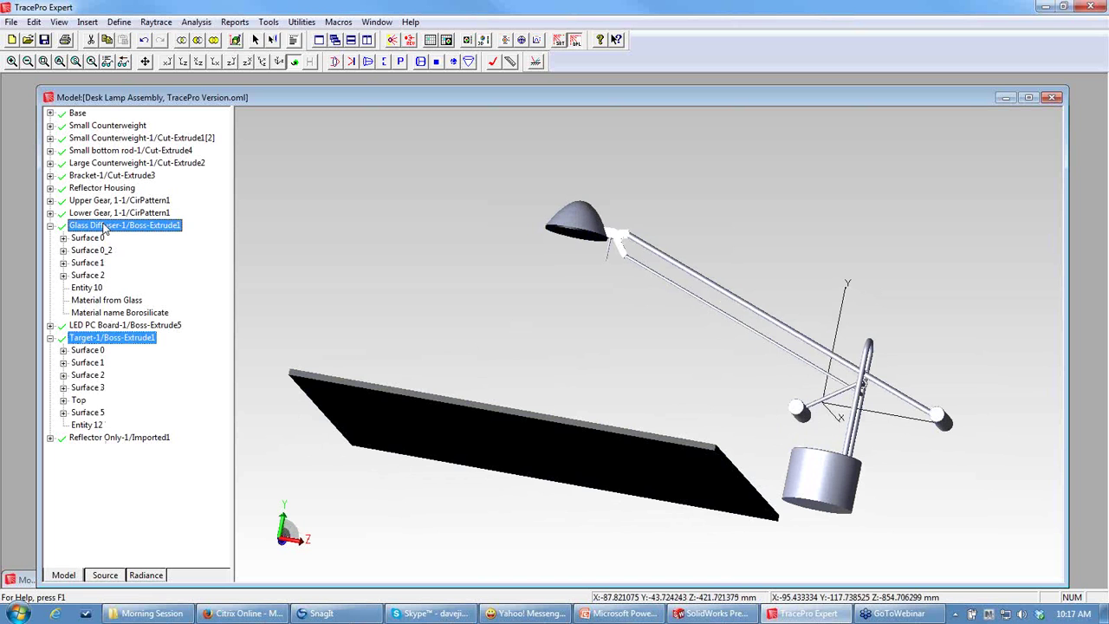
{"action": "right_click", "coordinate": [103, 227]}
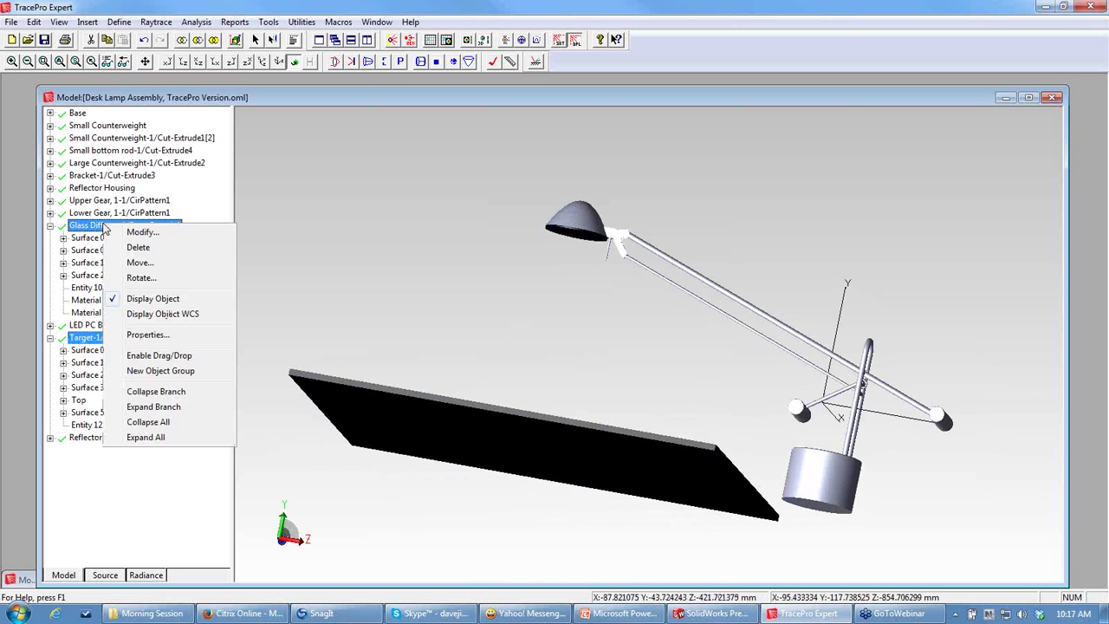
{"action": "left_click", "coordinate": [165, 300]}
Orbit and zoom into the lamp head to view the reflector, then select Reflector Only.
{"action": "left_click_drag", "start_coordinate": [520, 398], "coordinate": [546, 164]}
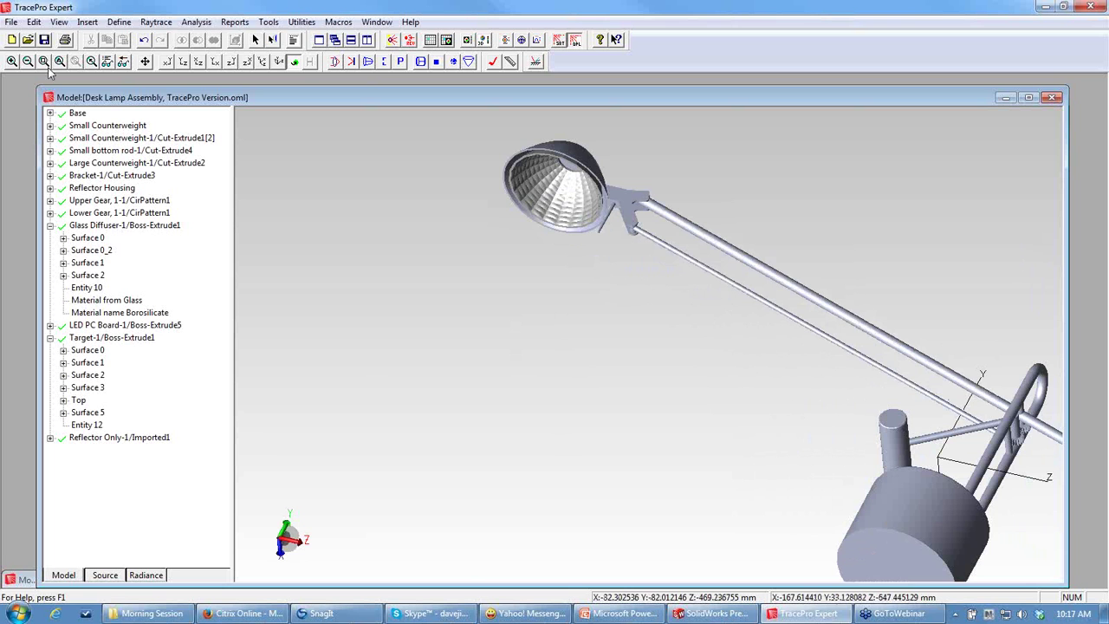
{"action": "left_click", "coordinate": [569, 216]}
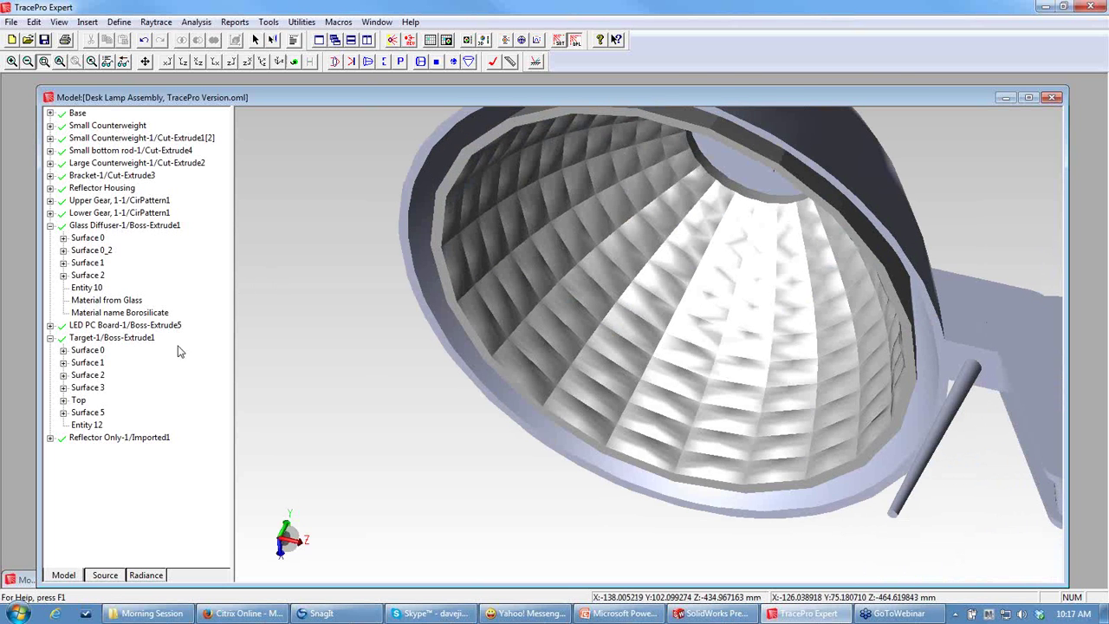
{"action": "left_click", "coordinate": [108, 442]}
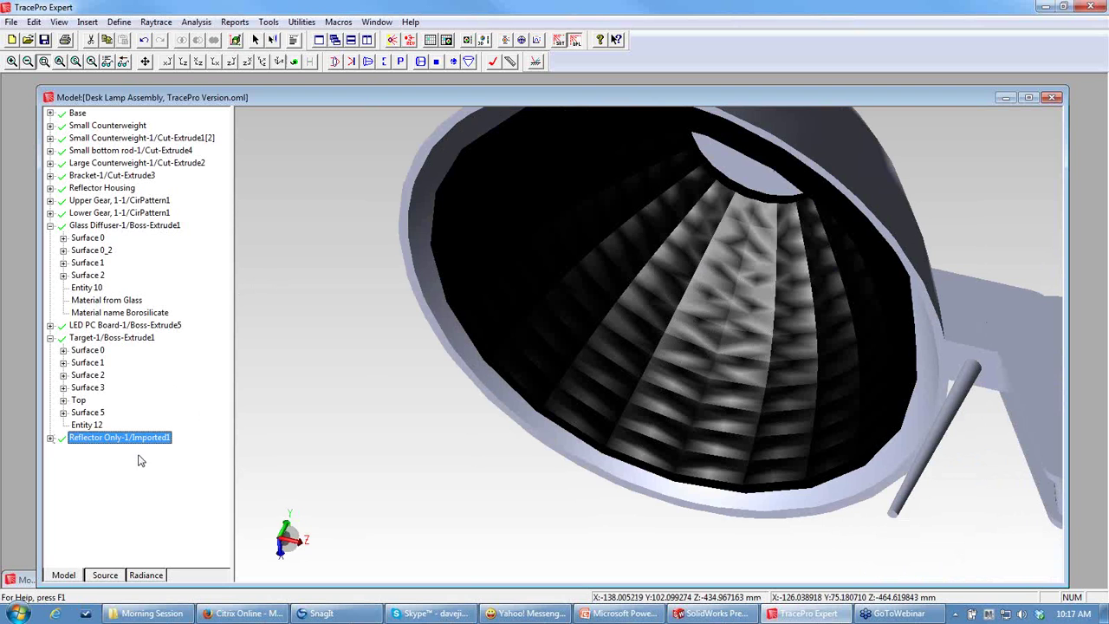
Apply the Mirror surface property to the Reflector Only part.
{"action": "right_click", "coordinate": [101, 442]}
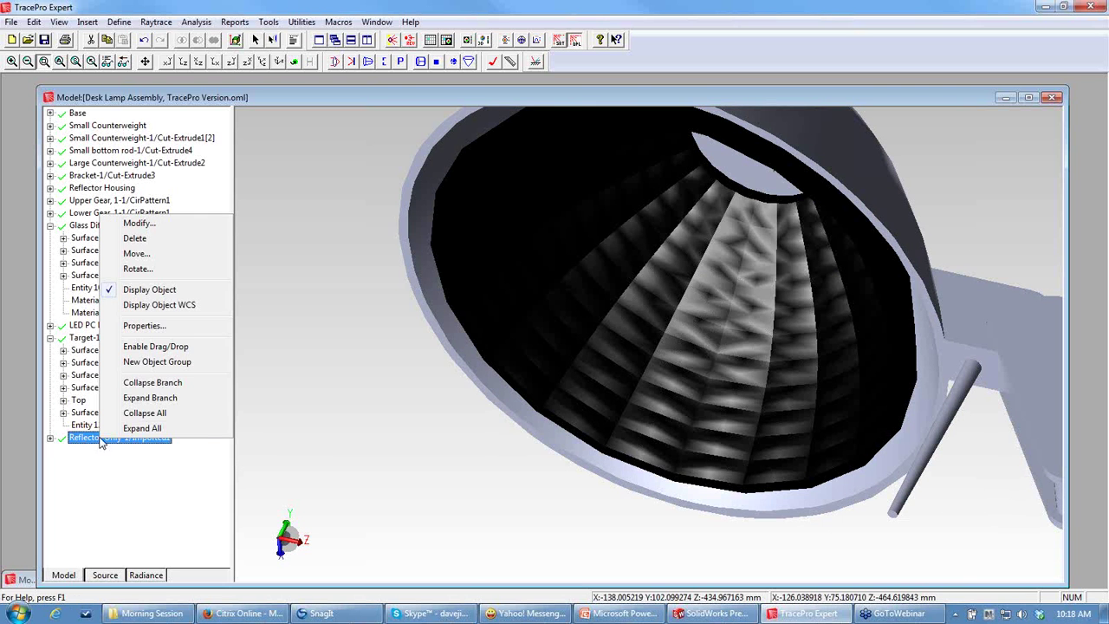
{"action": "left_click", "coordinate": [156, 327]}
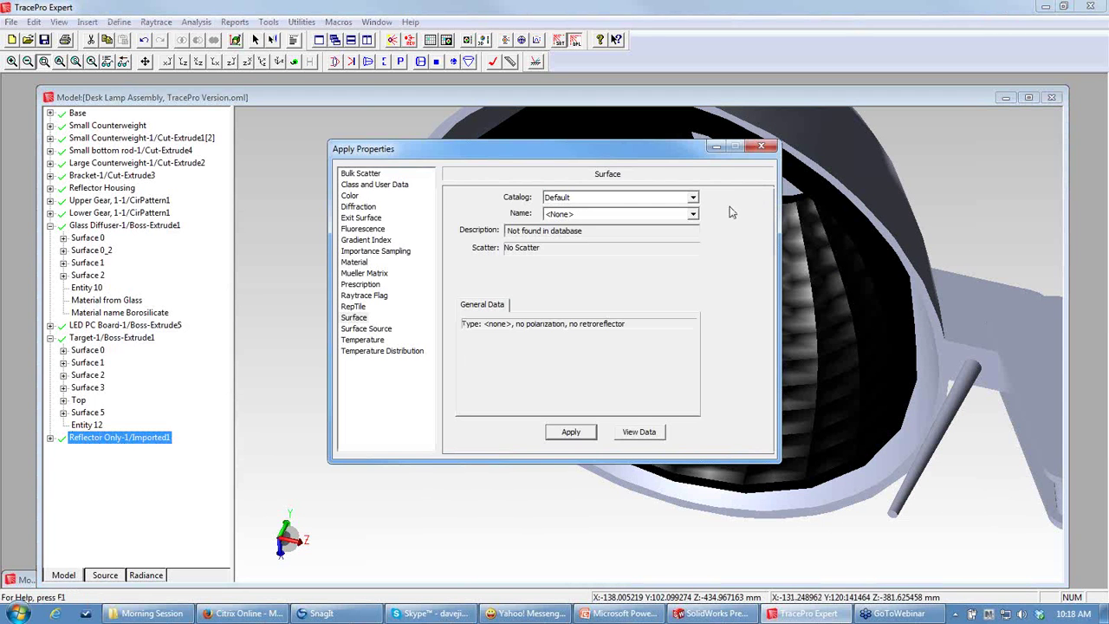
{"action": "left_click", "coordinate": [694, 214]}
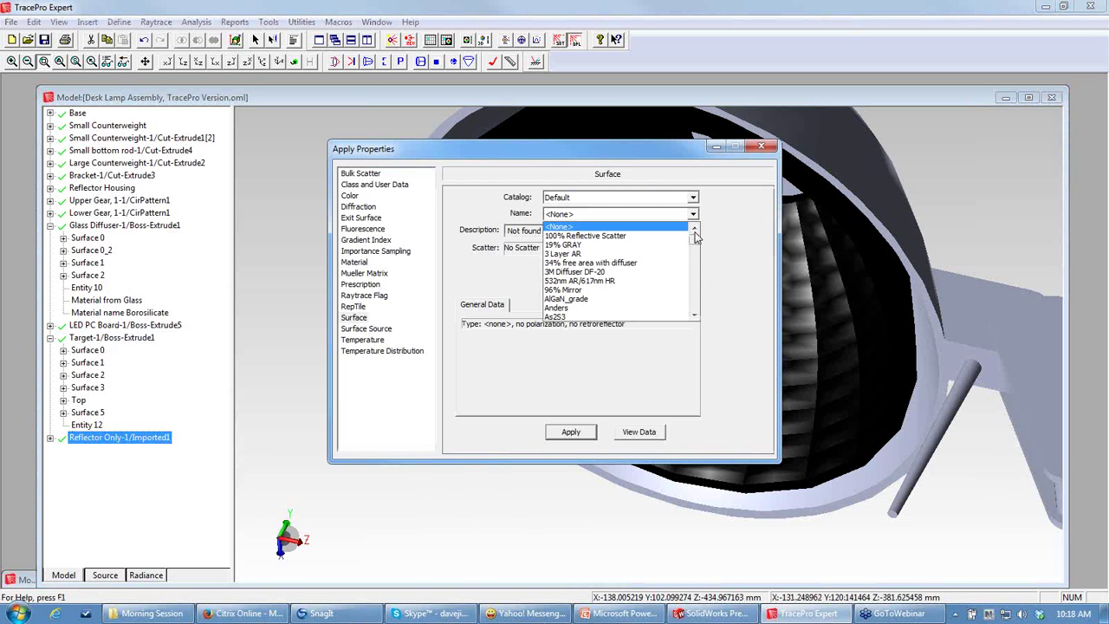
{"action": "left_click_drag", "start_coordinate": [694, 245], "coordinate": [693, 294]}
{"action": "left_click", "coordinate": [564, 269]}
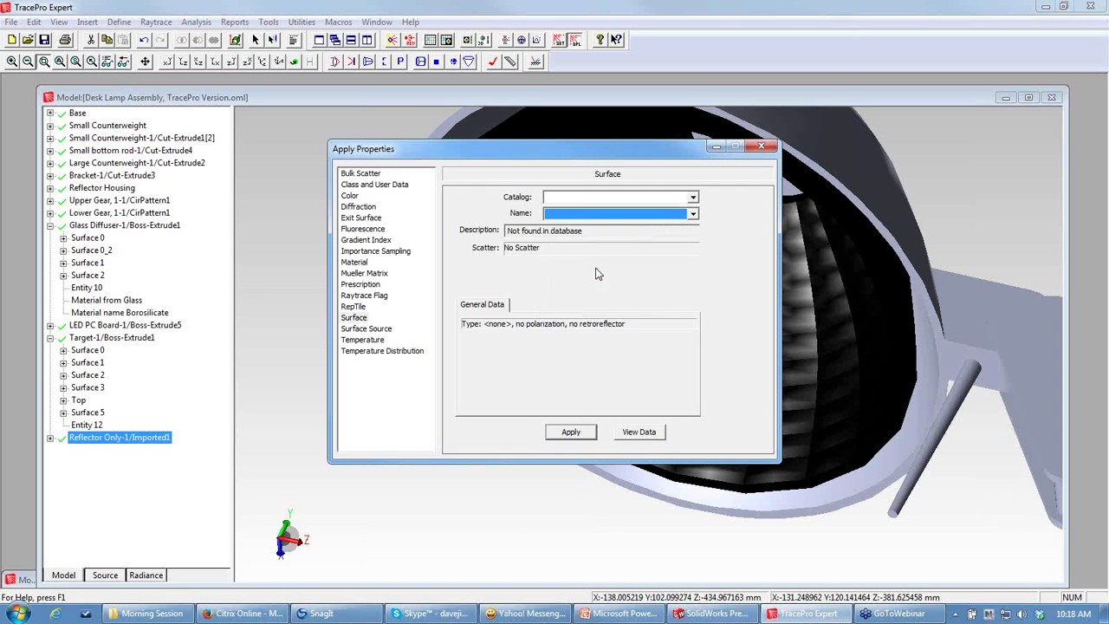
{"action": "left_click", "coordinate": [582, 430]}
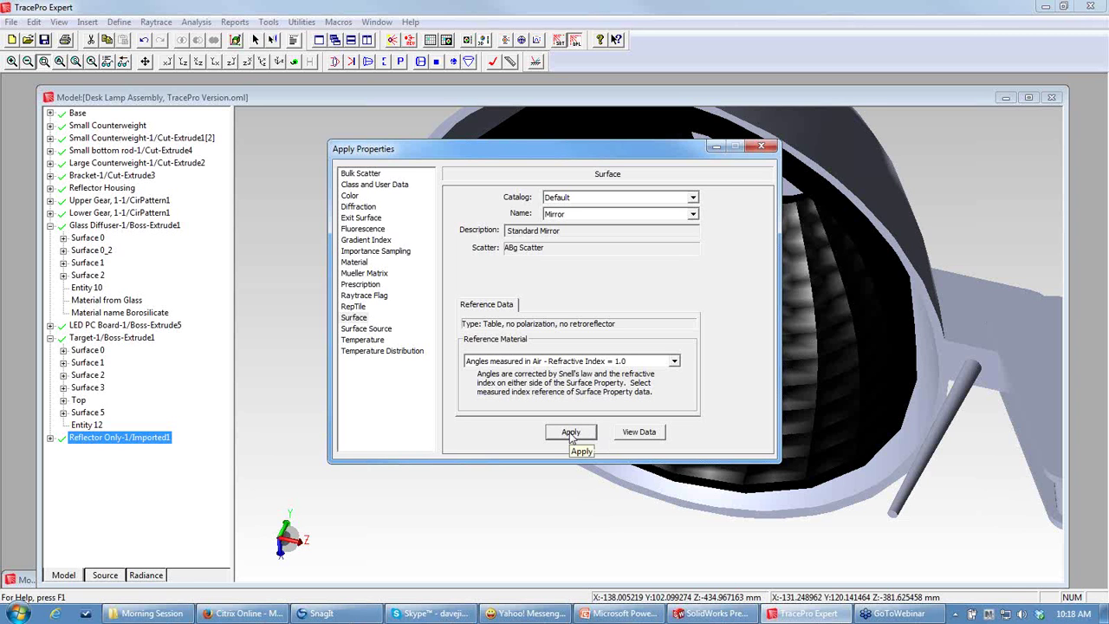
{"action": "left_click", "coordinate": [571, 433]}
{"action": "left_click", "coordinate": [761, 145]}
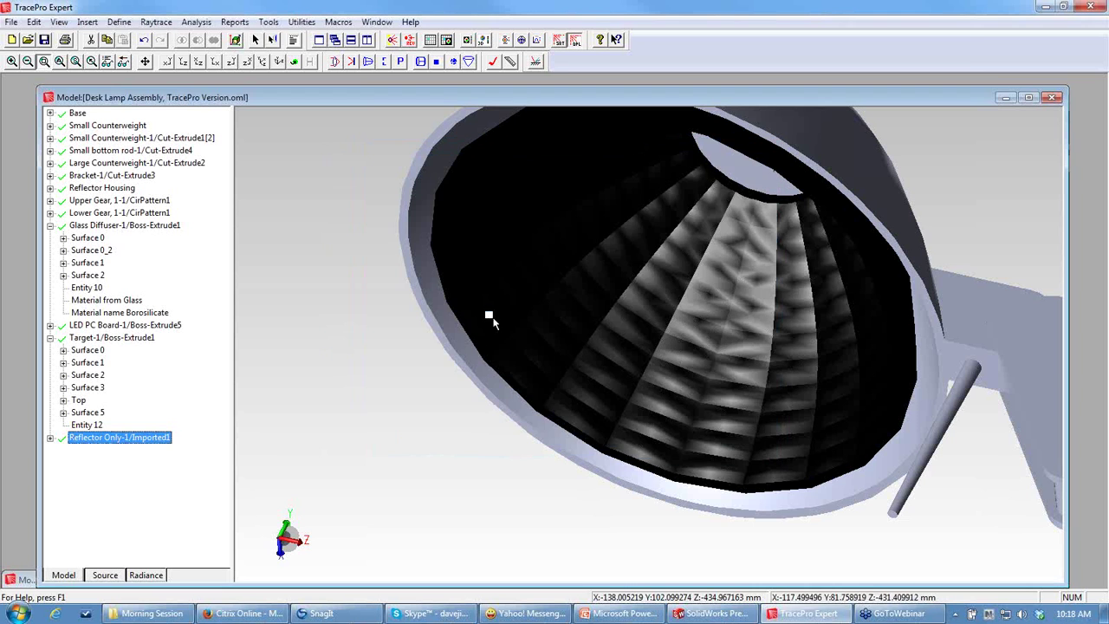
Deselect the reflector to see its normal shading.
{"action": "left_click", "coordinate": [135, 472]}
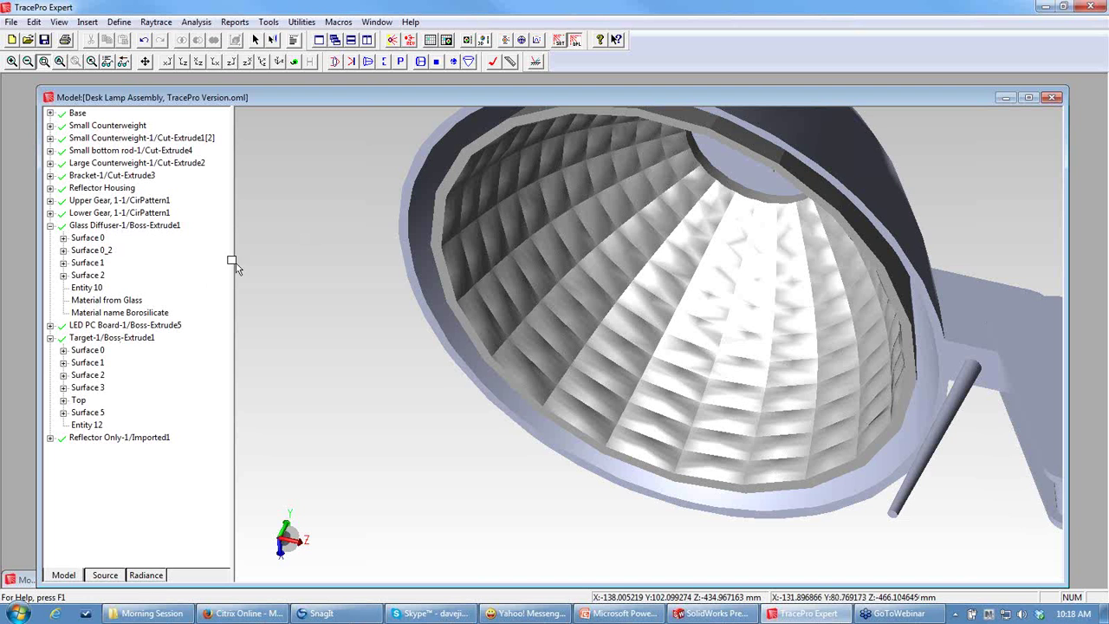
Save the model, then orbit and zoom the lamp head to center the LED board disk.
{"action": "left_click", "coordinate": [44, 40]}
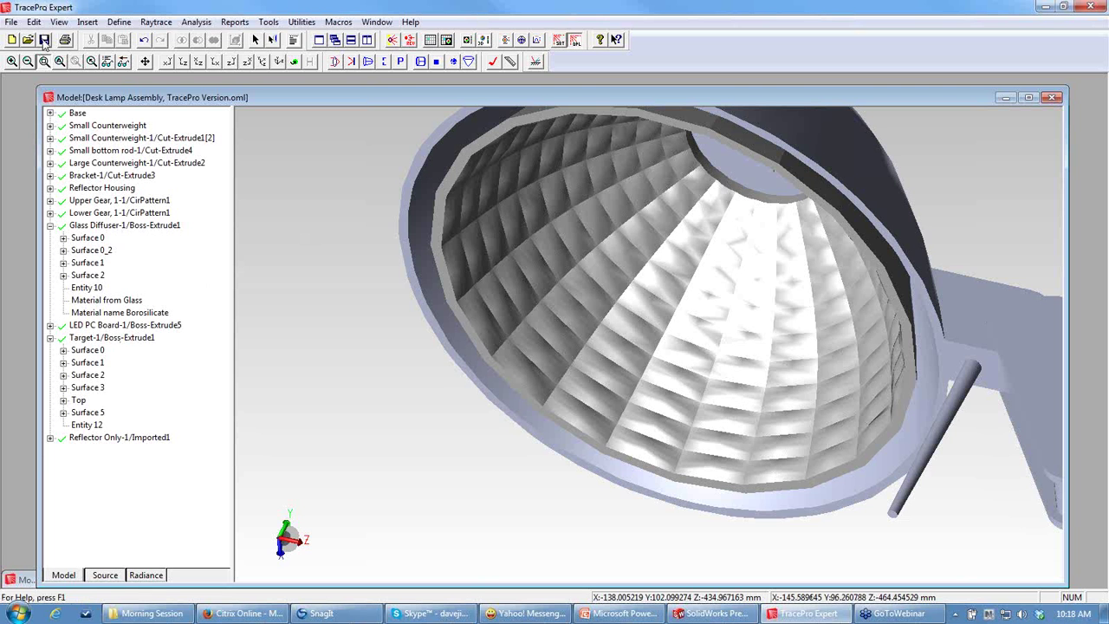
{"action": "scroll", "coordinate": [359, 361], "scroll_direction": "down", "scroll_amount": 5}
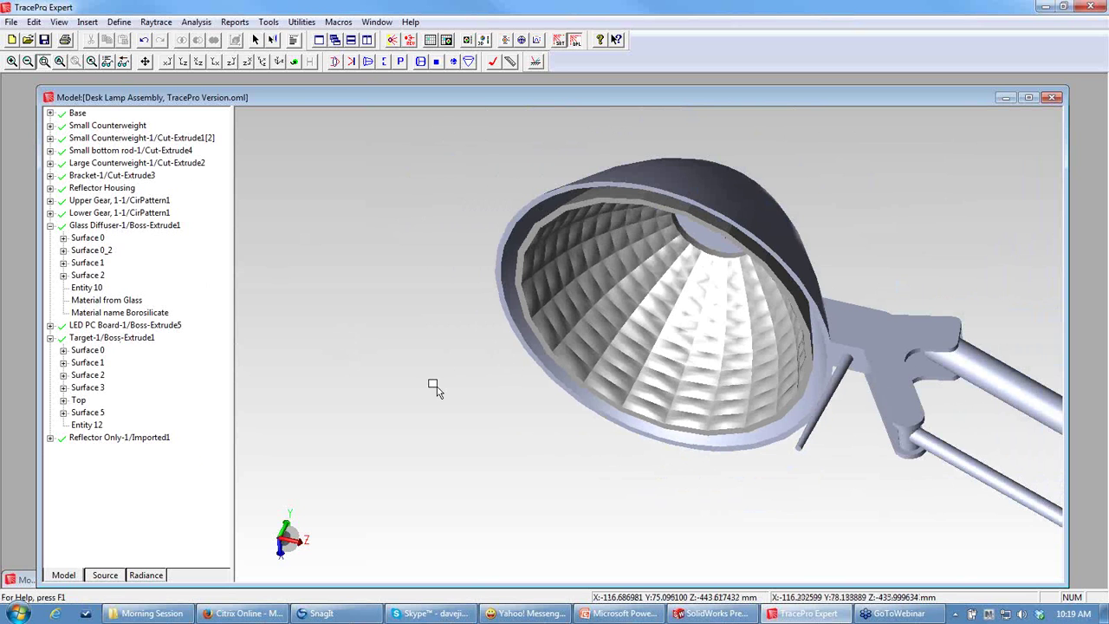
{"action": "left_click", "coordinate": [295, 61]}
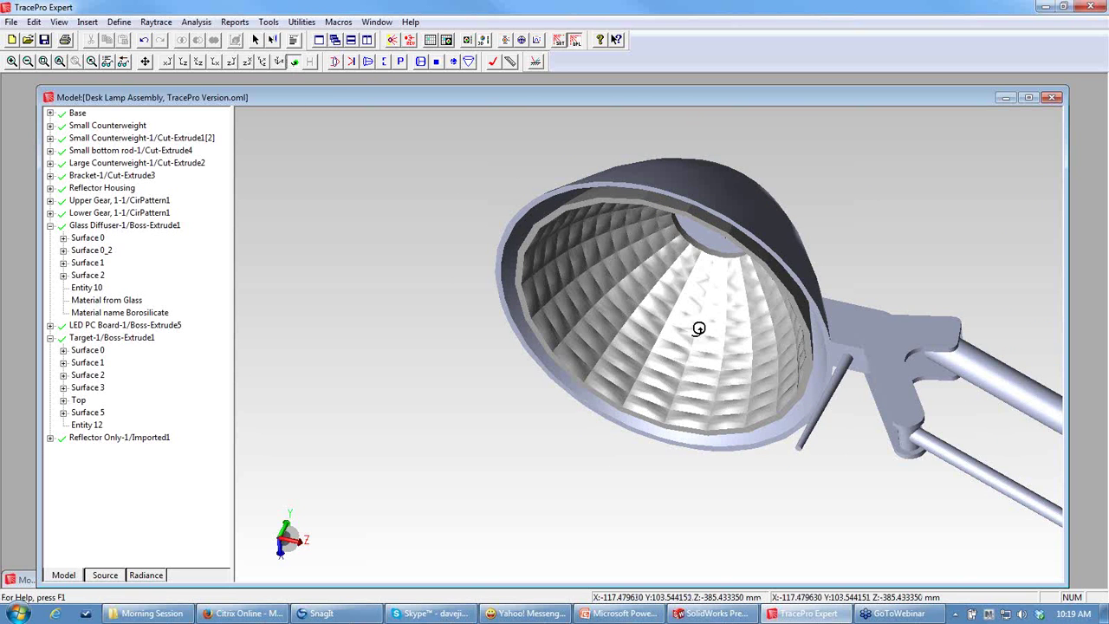
{"action": "left_click_drag", "start_coordinate": [698, 324], "coordinate": [627, 264]}
{"action": "scroll", "coordinate": [627, 264], "scroll_direction": "up", "scroll_amount": 5}
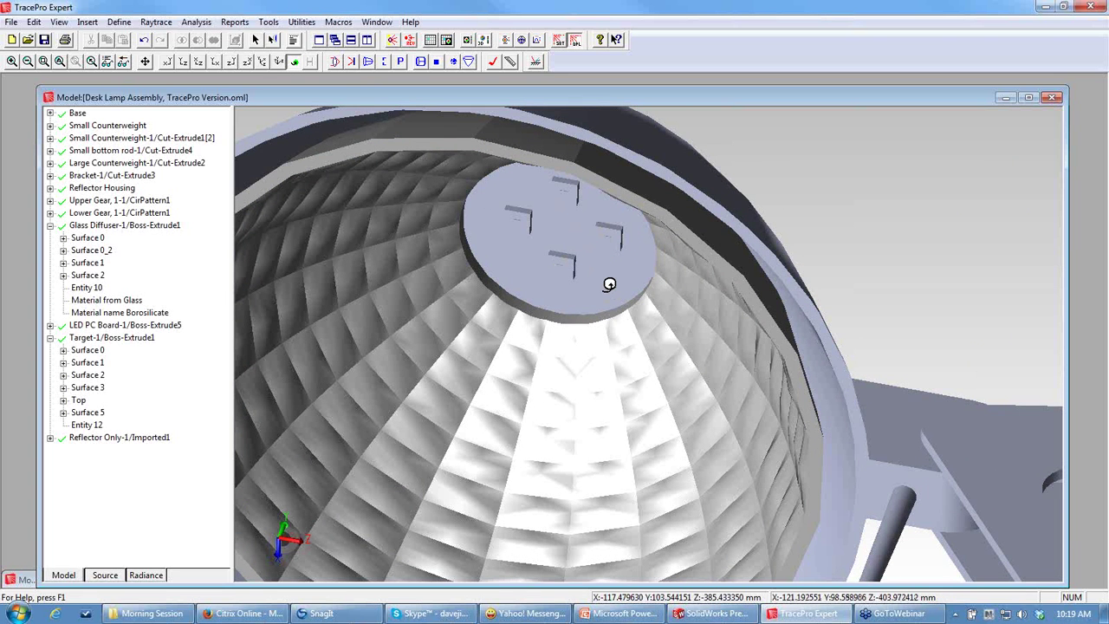
{"action": "left_click_drag", "start_coordinate": [609, 254], "coordinate": [505, 136]}
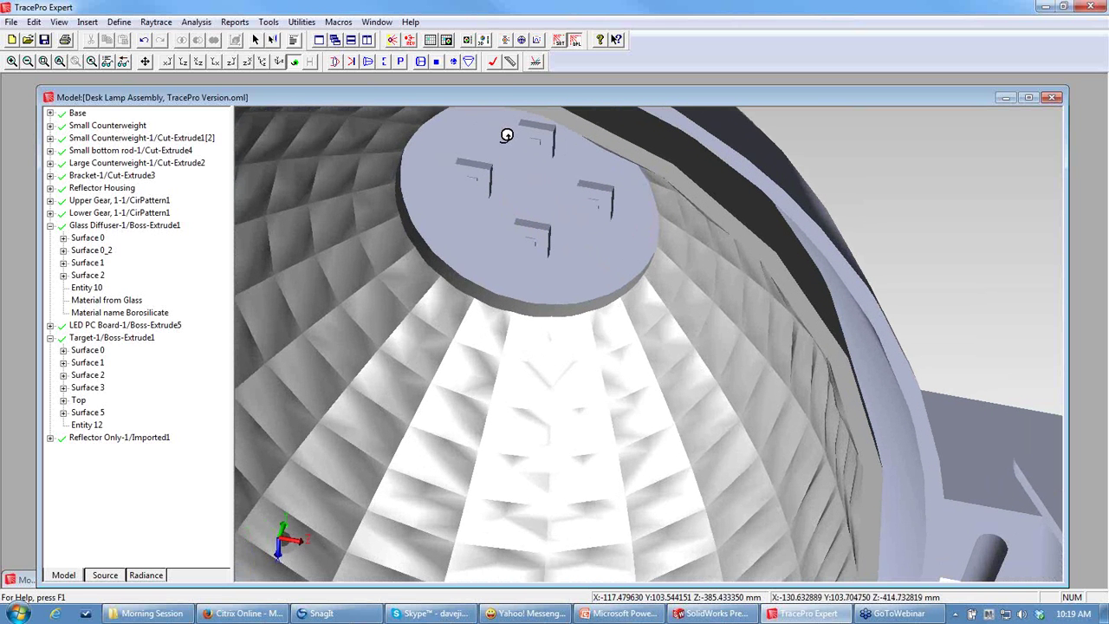
Select the four LED chip faces (Surfaces 67, 72, 77 and 82).
{"action": "left_click", "coordinate": [272, 41]}
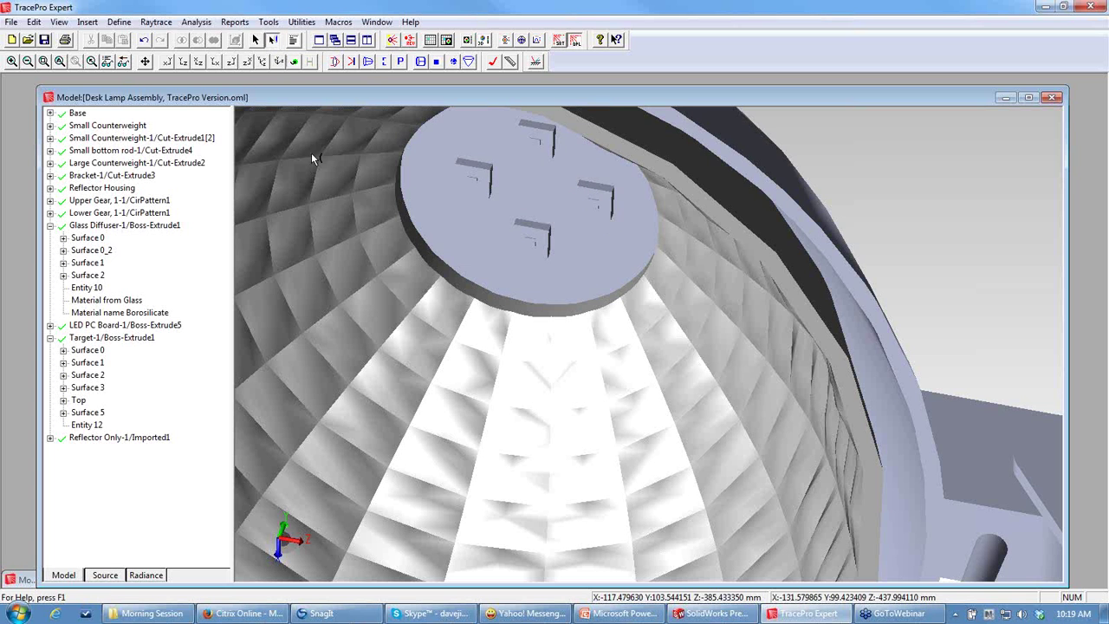
{"action": "left_click", "coordinate": [472, 184]}
{"action": "left_click", "coordinate": [538, 146], "text": "shift"}
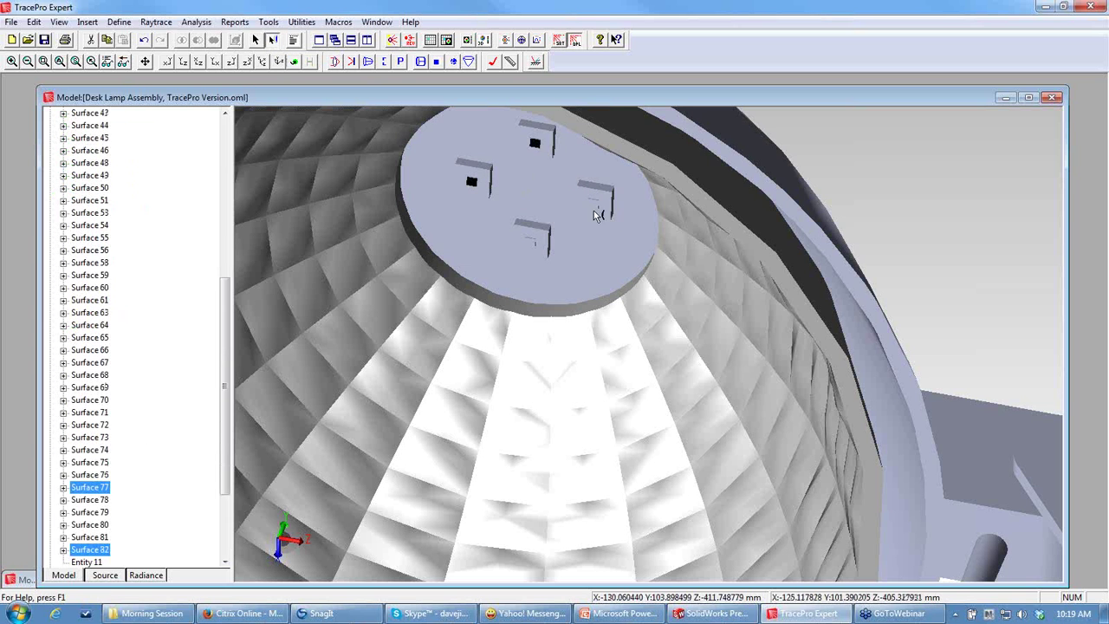
{"action": "left_click", "coordinate": [596, 205], "text": "shift"}
{"action": "left_click", "coordinate": [533, 248], "text": "shift"}
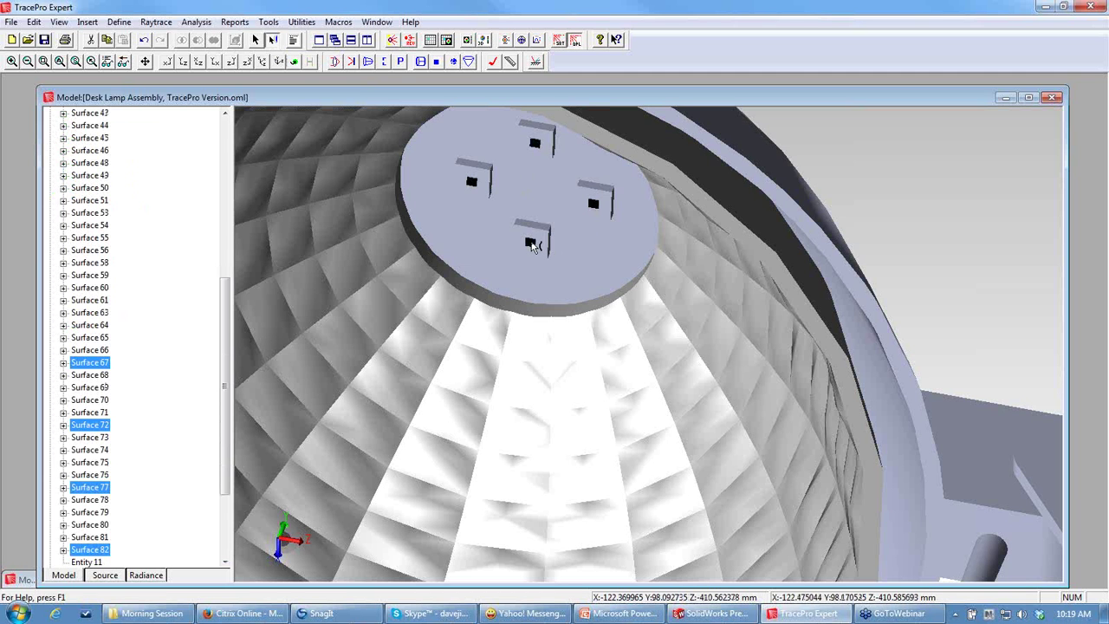
Bring up the Surface Source page of Apply Properties for the selected chip faces.
{"action": "right_click", "coordinate": [532, 247]}
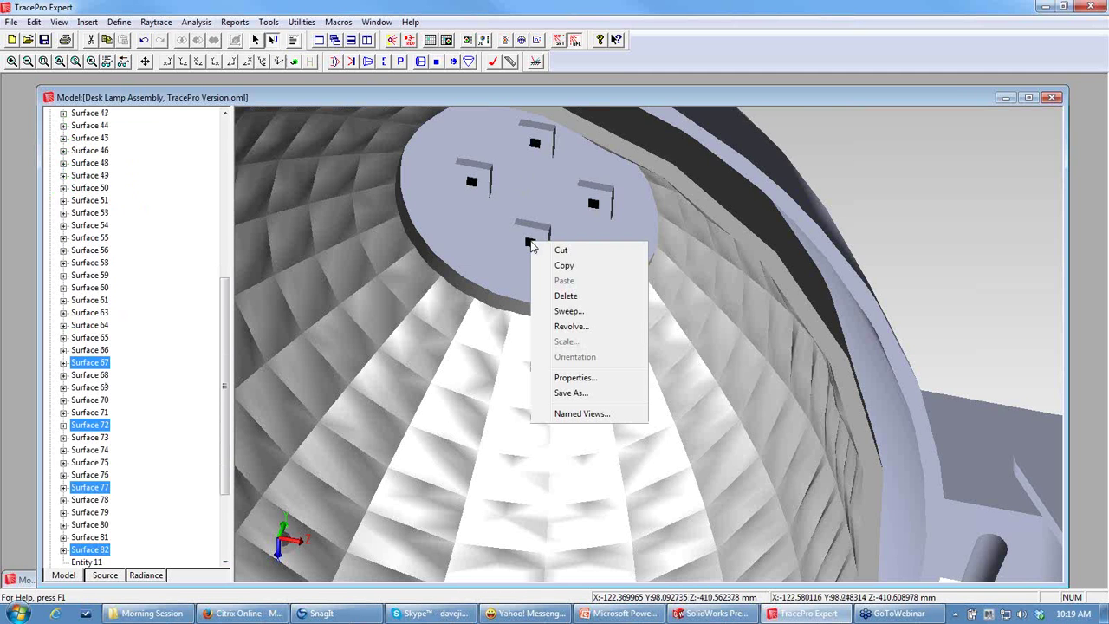
{"action": "left_click", "coordinate": [576, 378]}
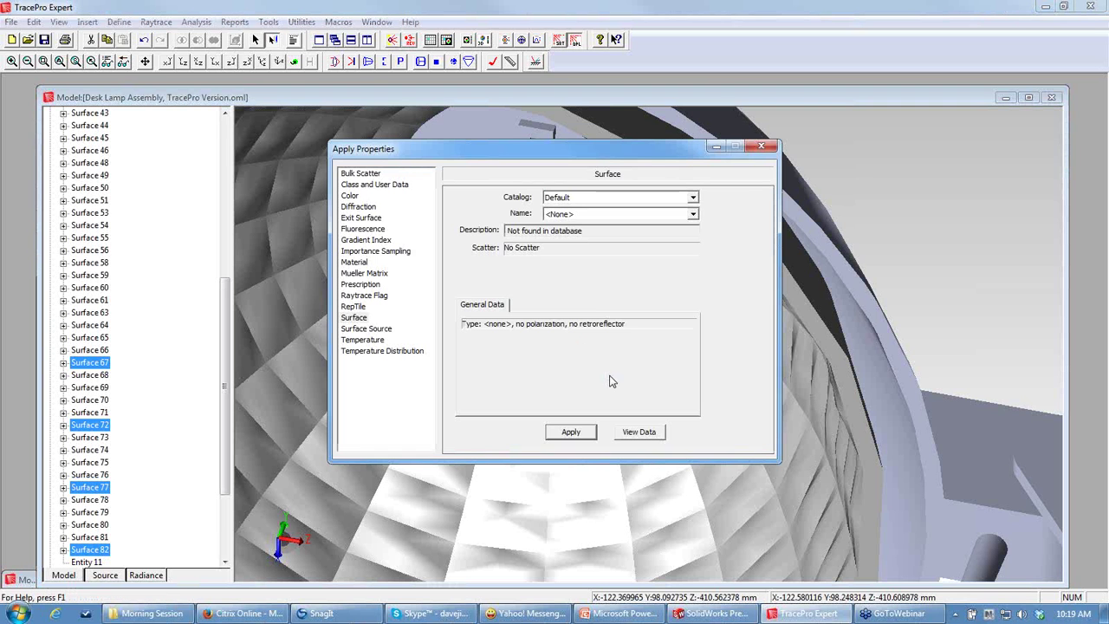
{"action": "left_click", "coordinate": [363, 329]}
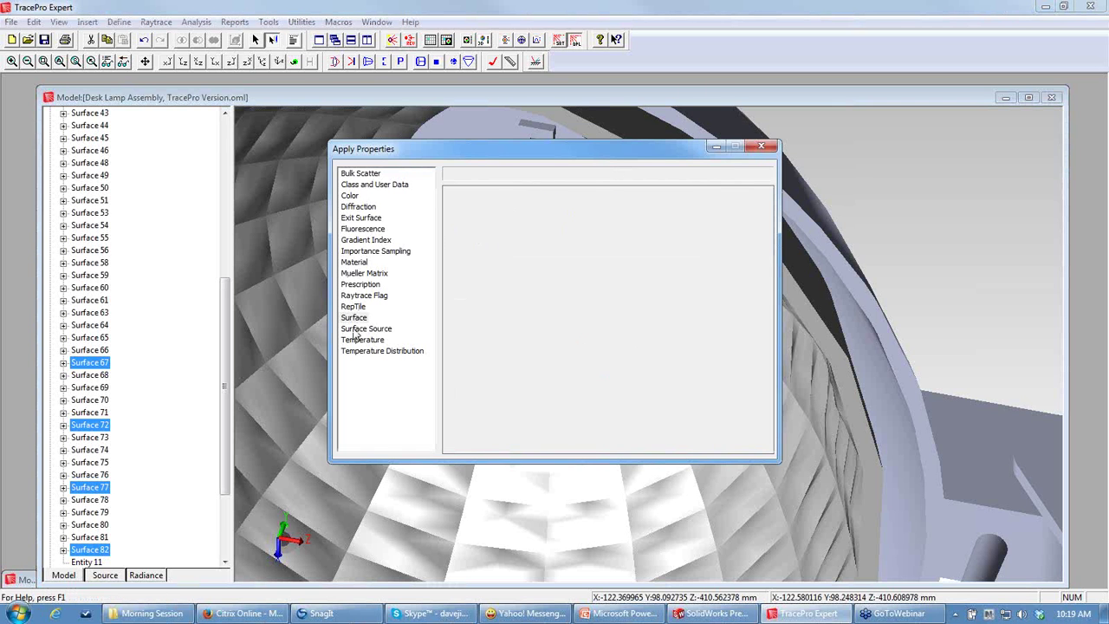